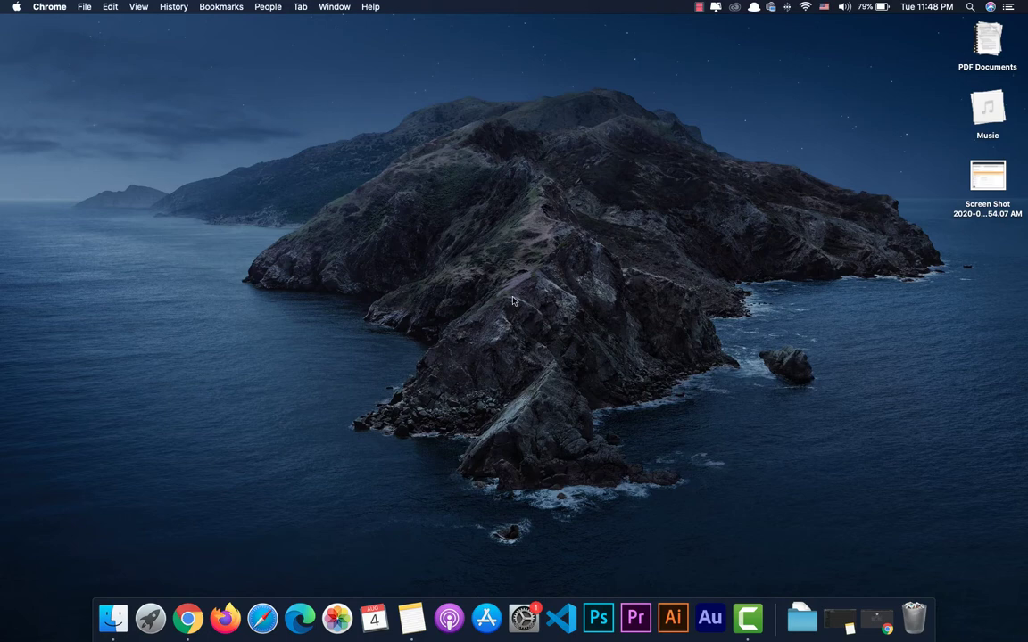
Load mail.yandex.com in the incognito window and sign in with the account's login and password.
click(188, 617)
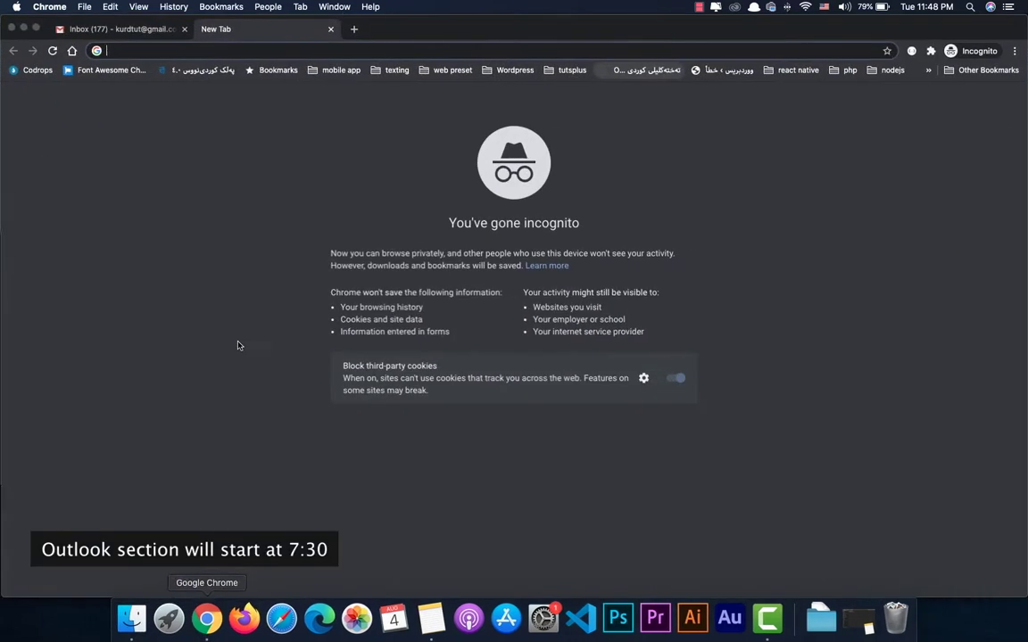
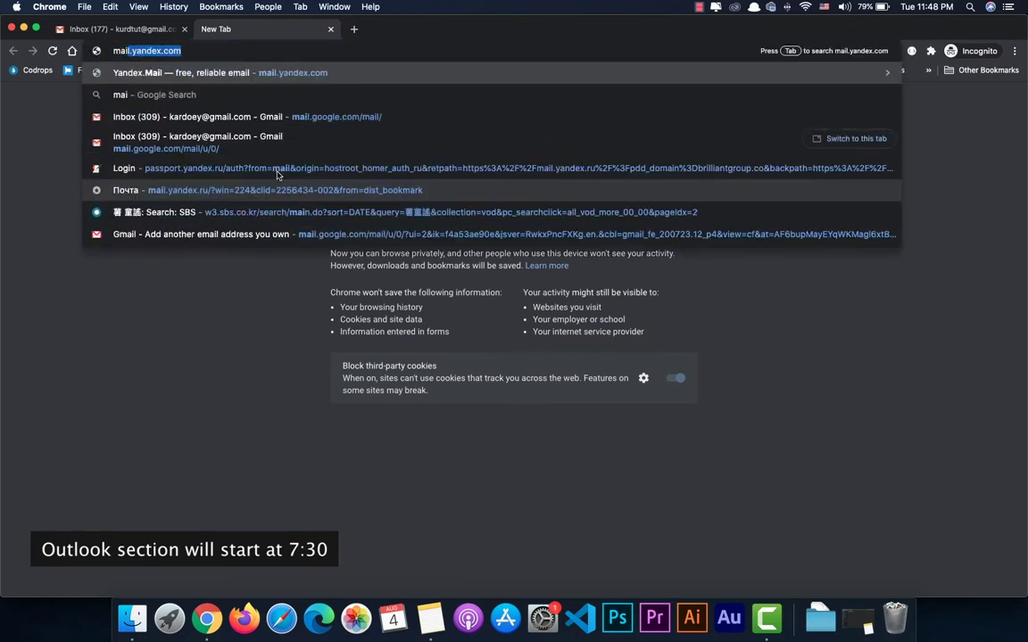
key(Return)
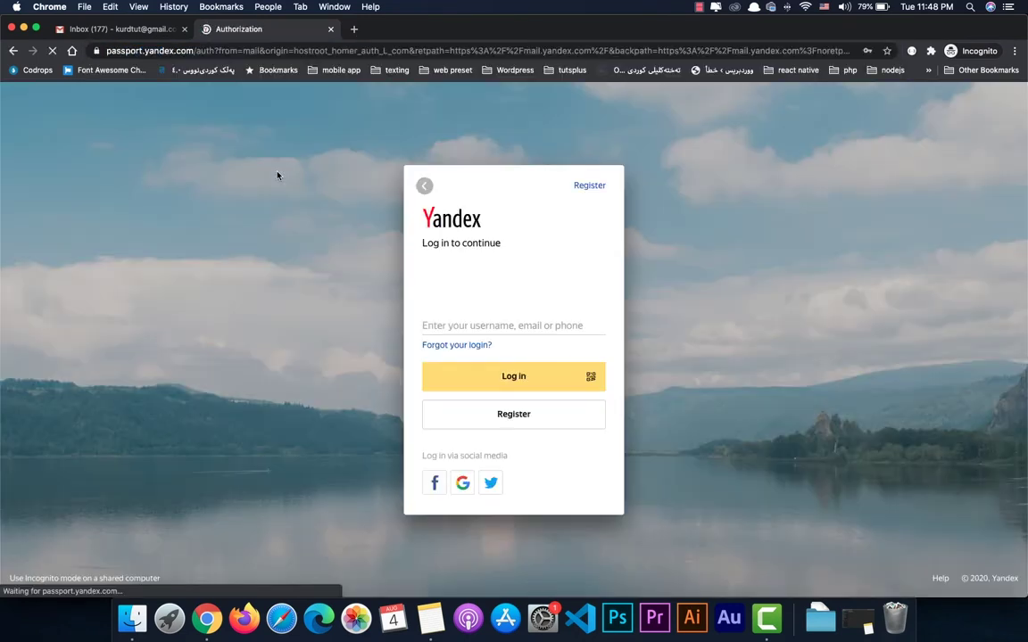
key(super+v)
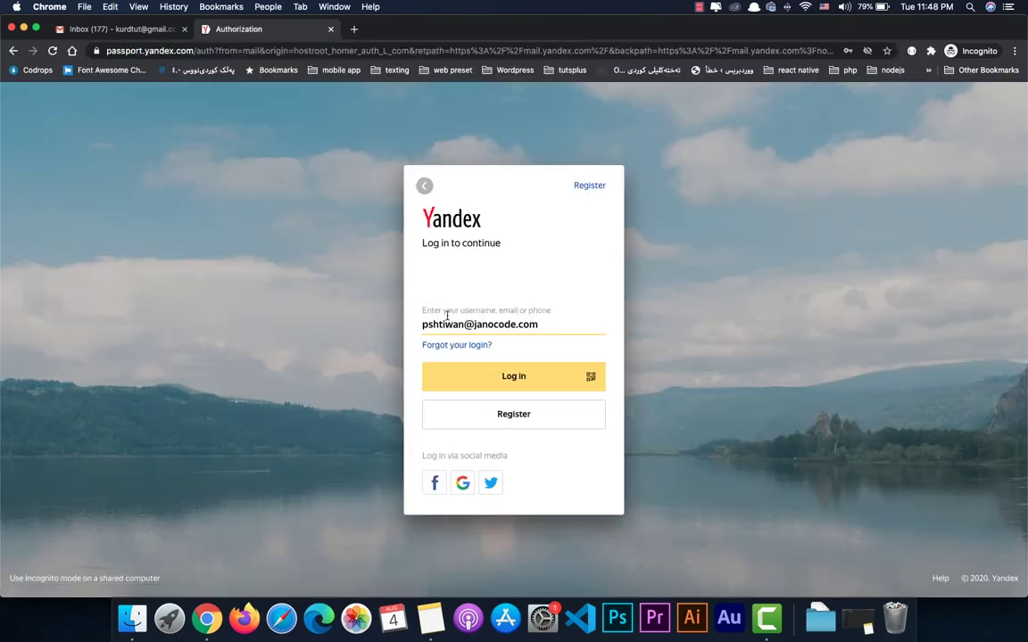
key(Return)
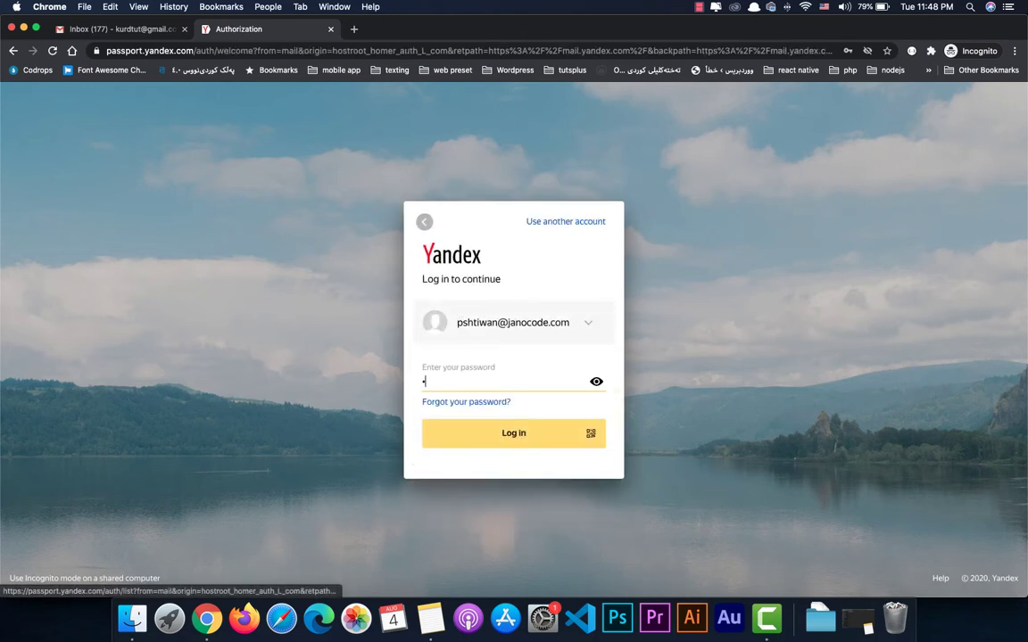
key(Return)
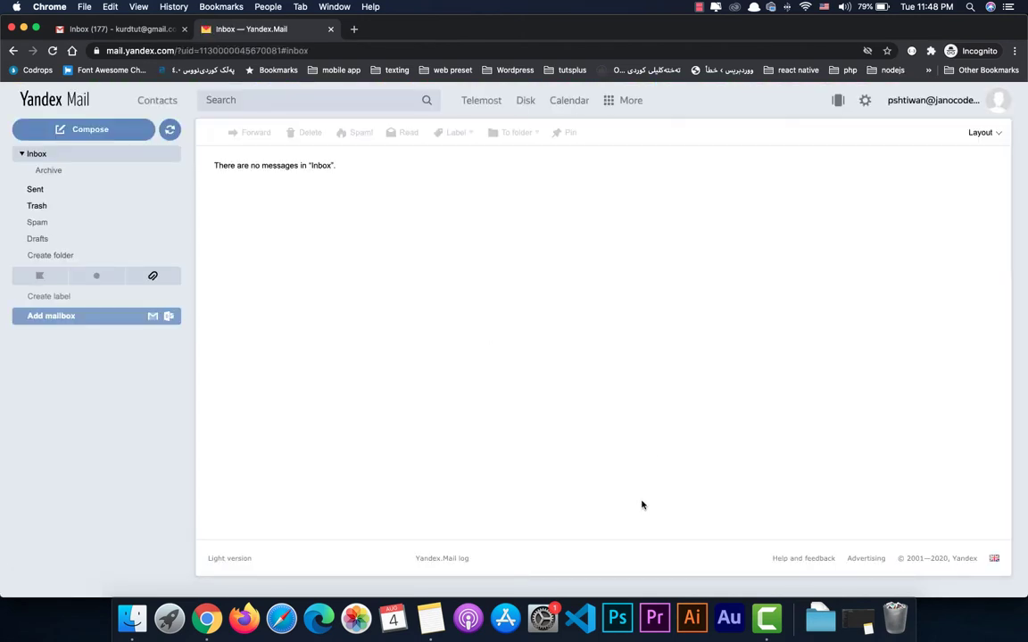
From Message filtering settings, create a filter, delete its From condition, and open the folder list.
click(865, 102)
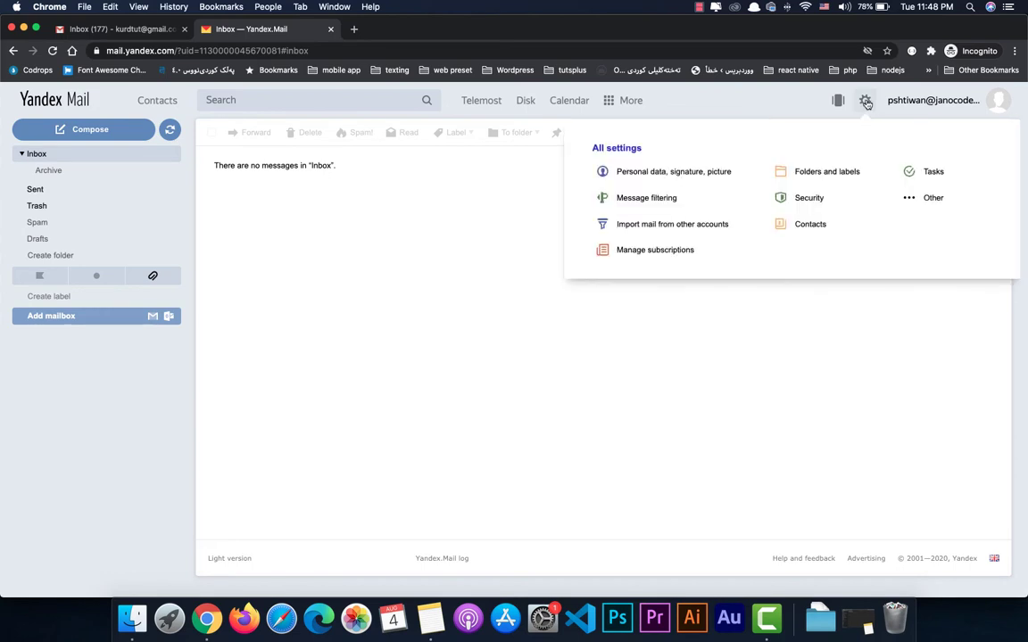
click(660, 197)
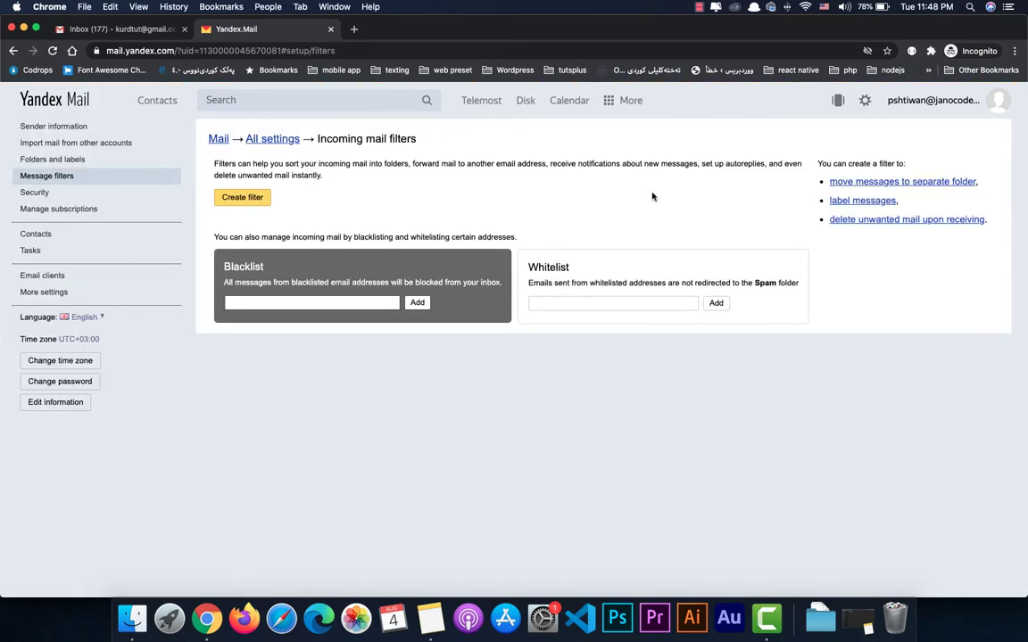
click(250, 198)
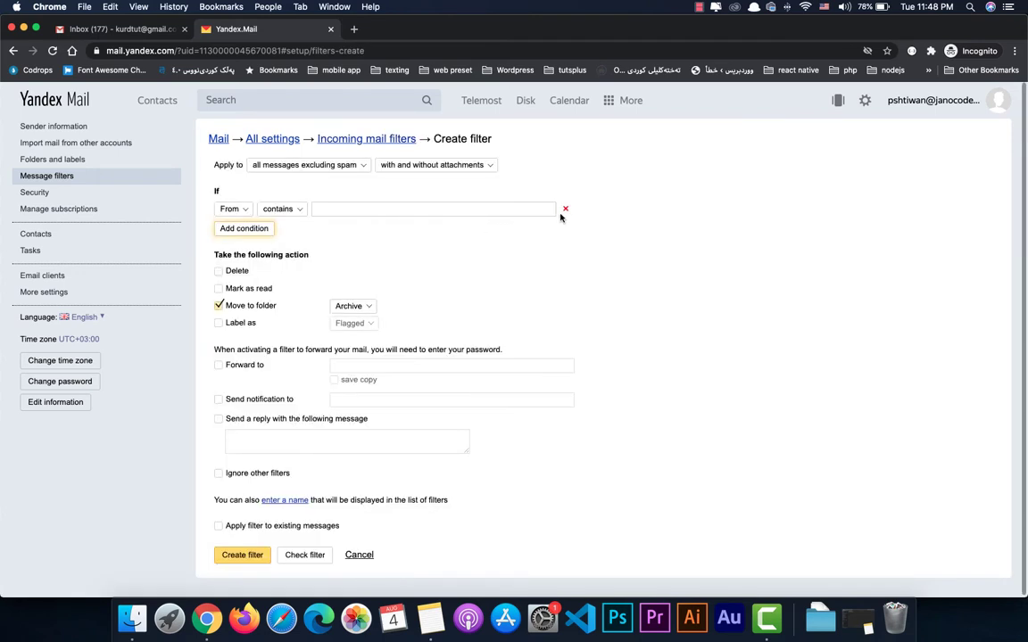
click(565, 211)
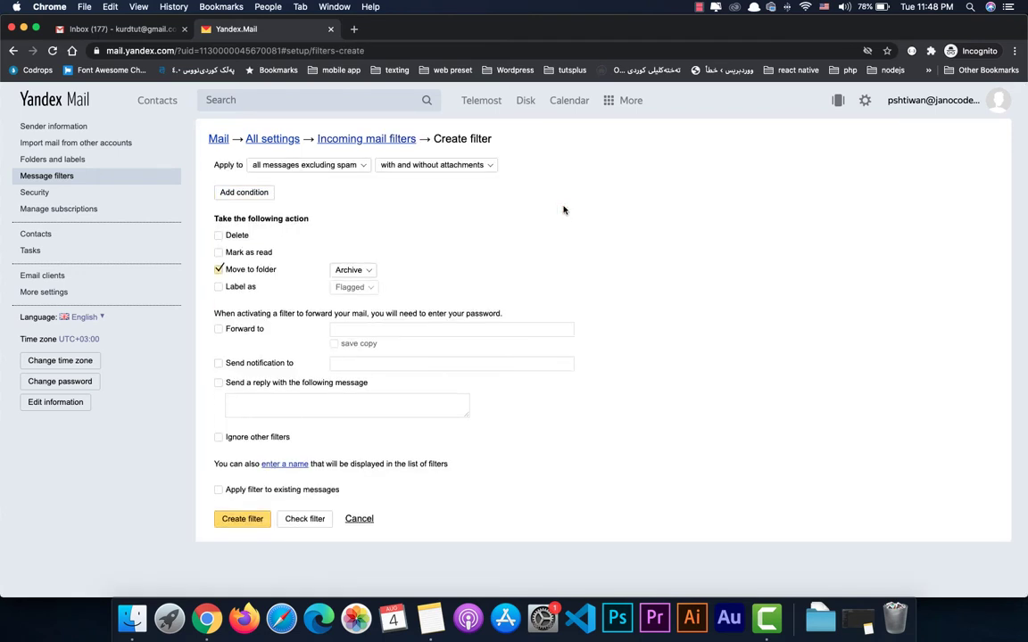
click(366, 269)
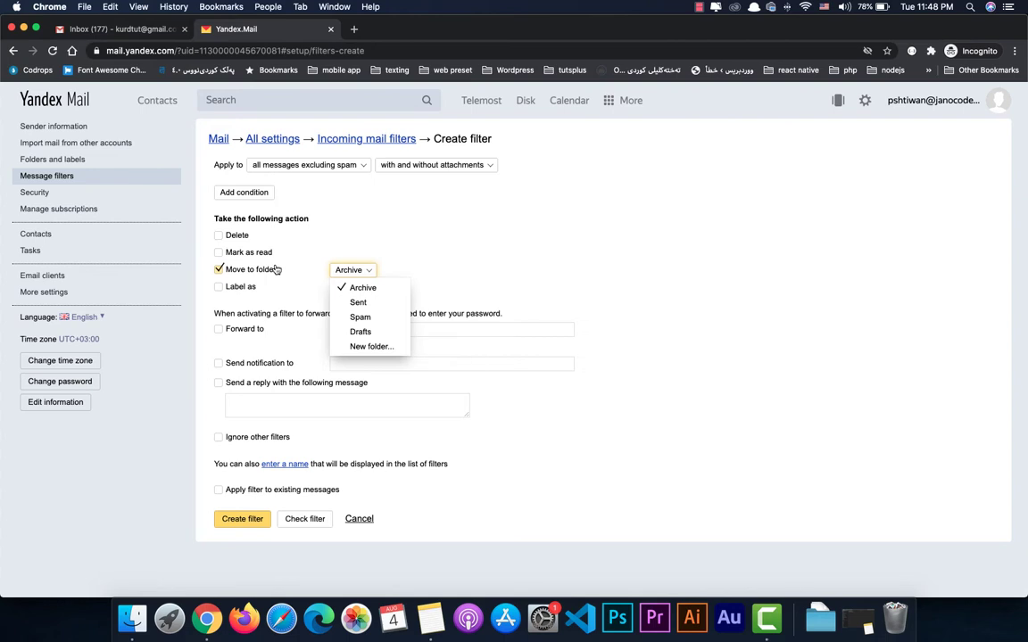
Make the filter move mail into a new 'forward to gmail' folder and label it Flagged.
click(366, 346)
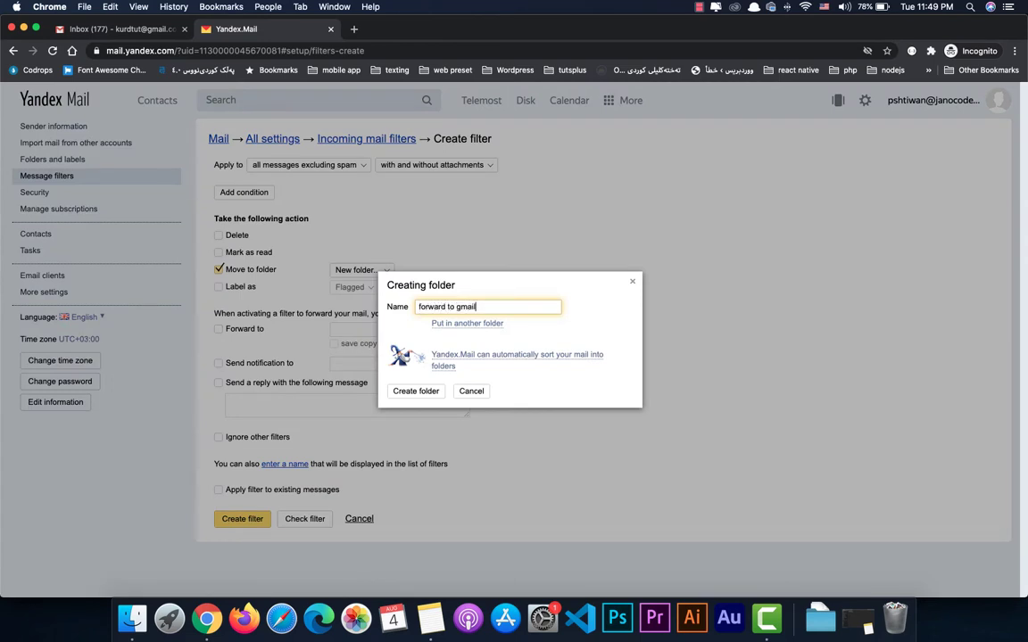
key(Return)
click(248, 288)
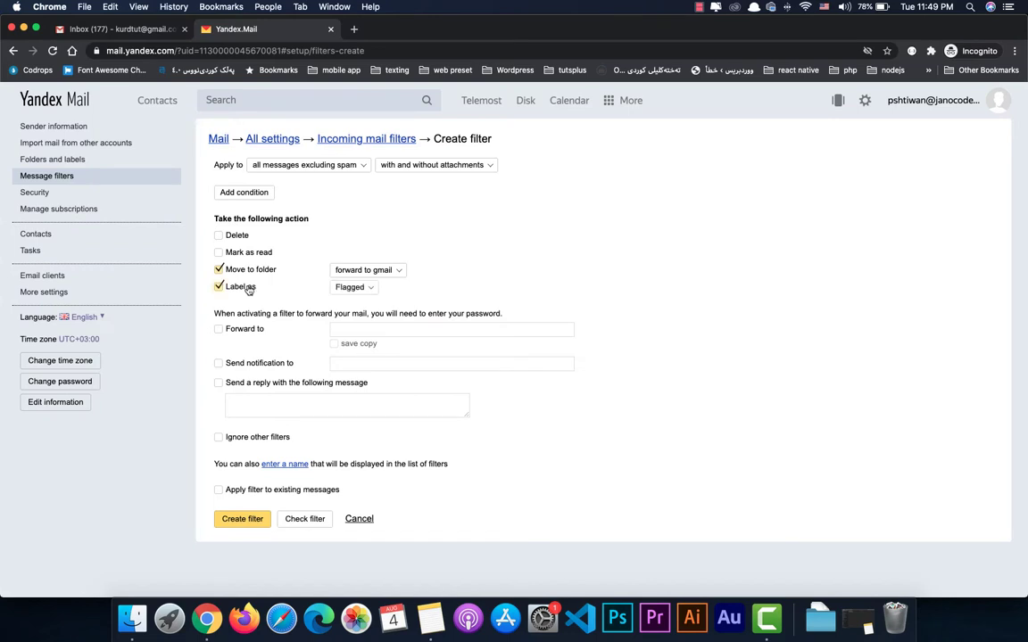
click(348, 287)
click(350, 286)
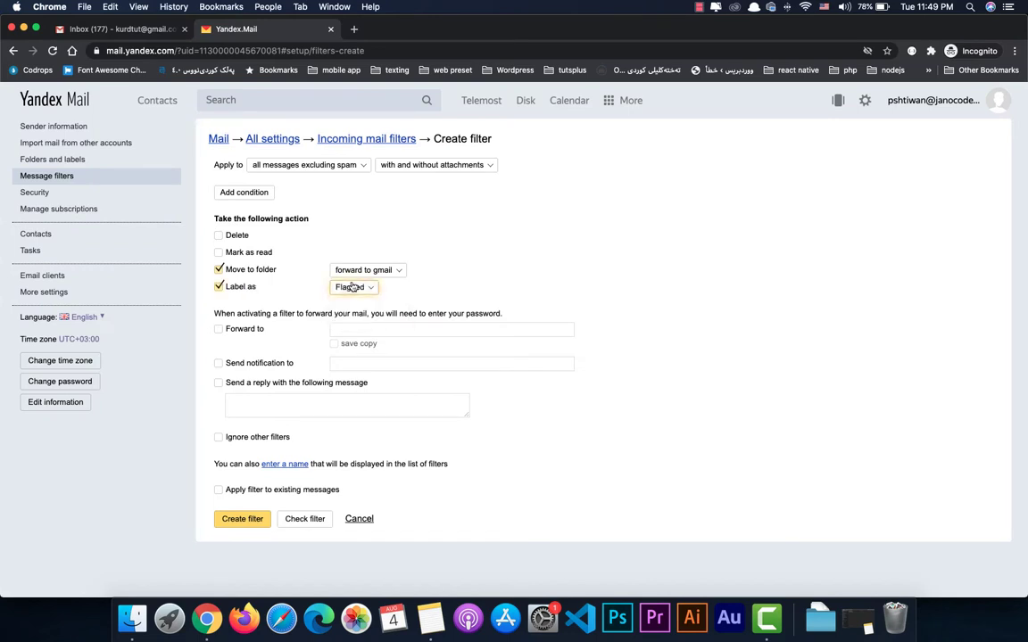
Forward matching mail to the Gmail address, keeping a copy, then save the filter.
click(245, 329)
click(366, 325)
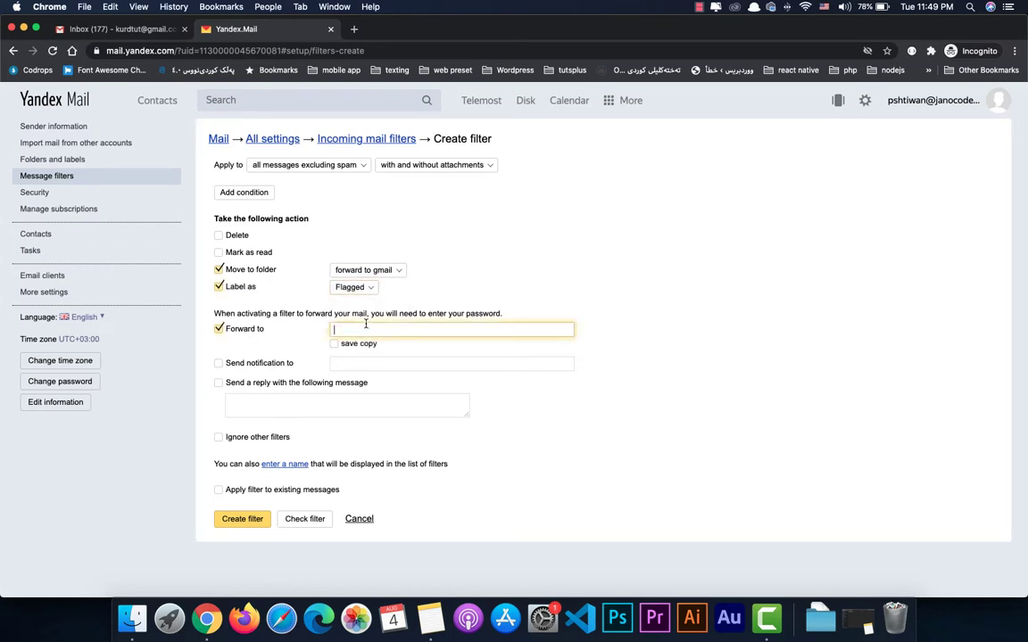
text(kurdt)
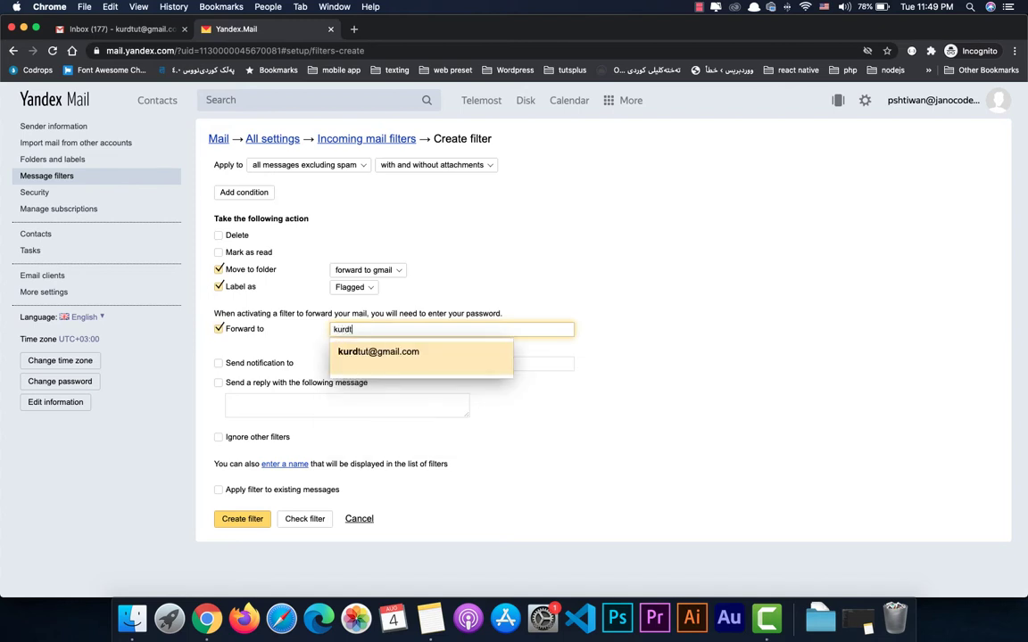
key(Return)
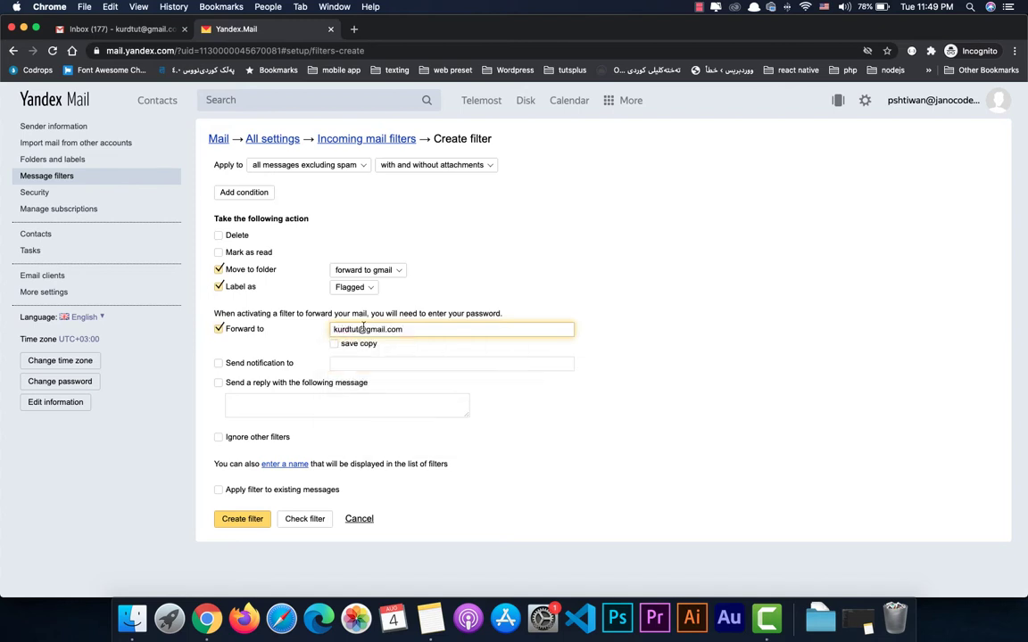
click(348, 345)
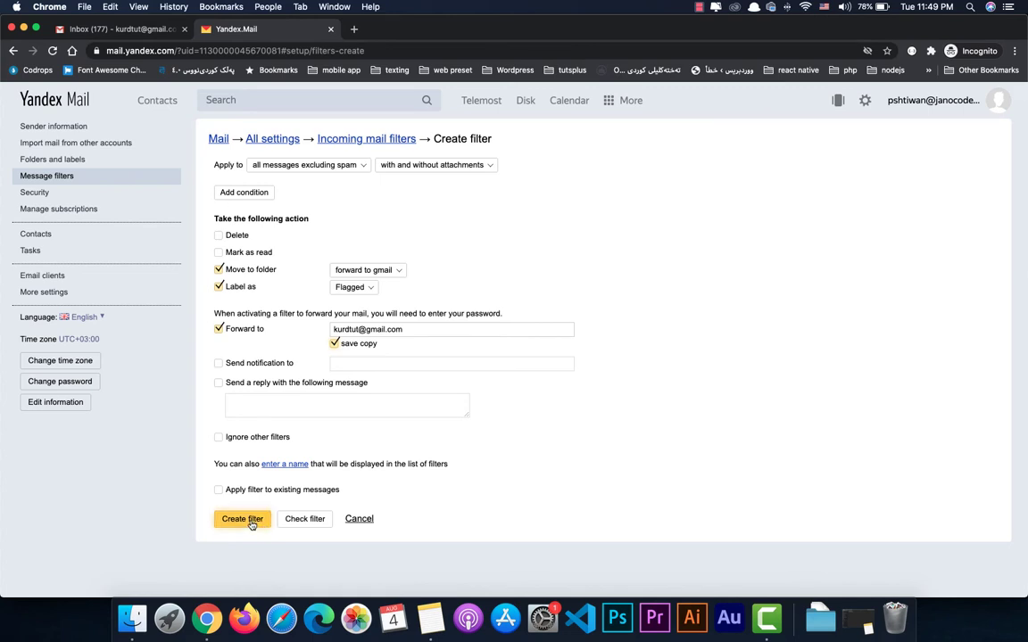
click(252, 525)
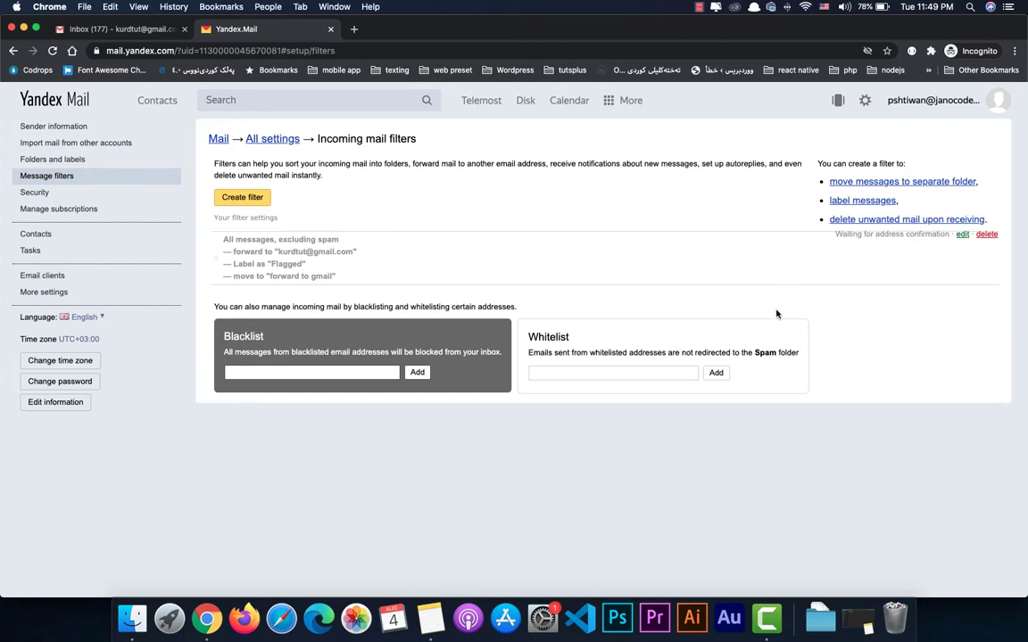
click(130, 29)
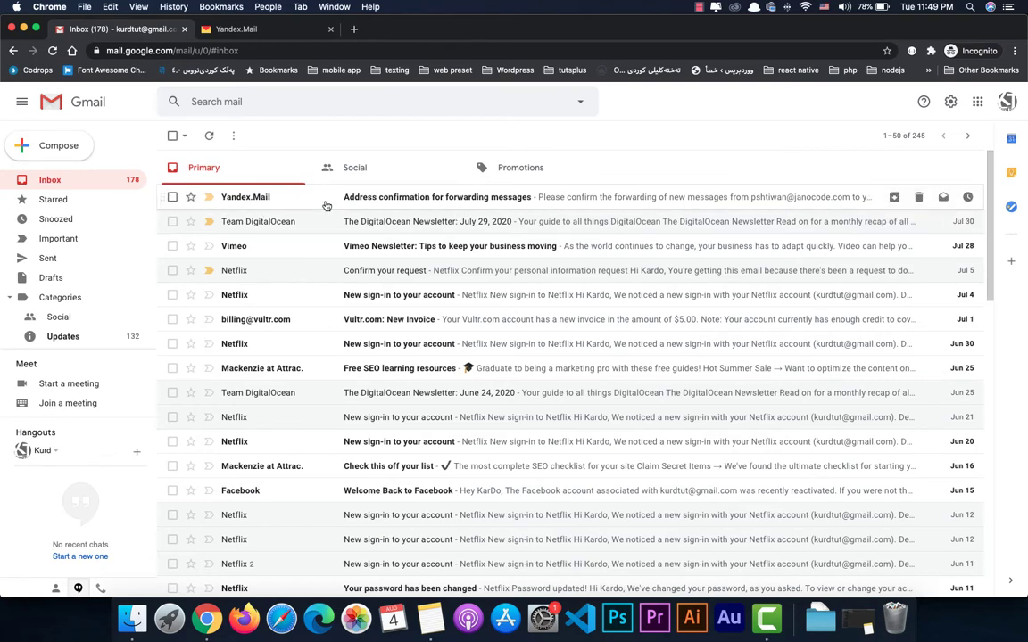
Confirm forwarding through the Yandex.Mail confirmation email's link and the Confirm forward button.
click(295, 191)
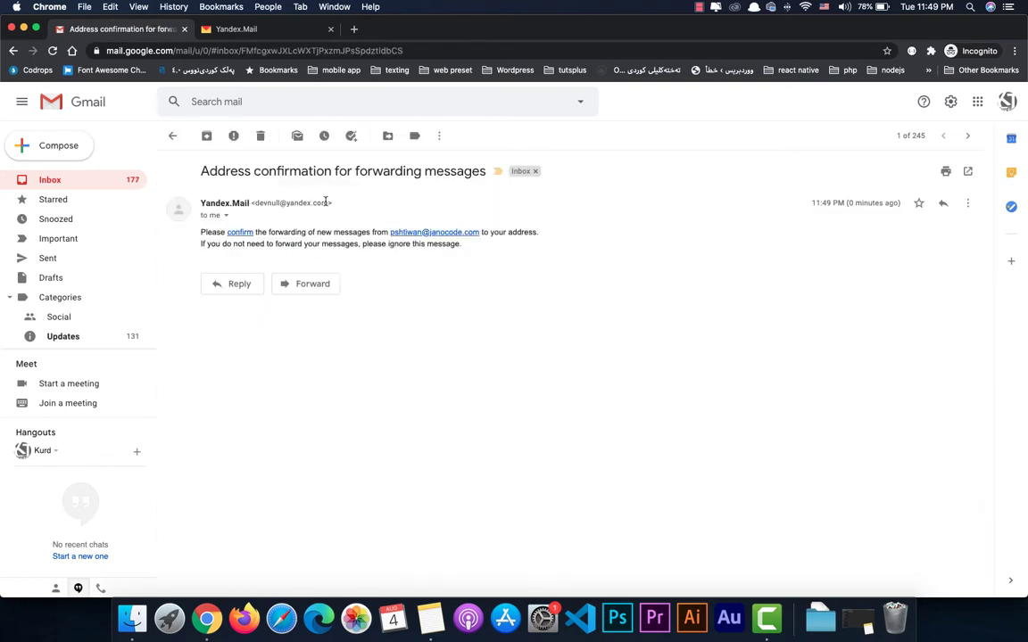
click(237, 234)
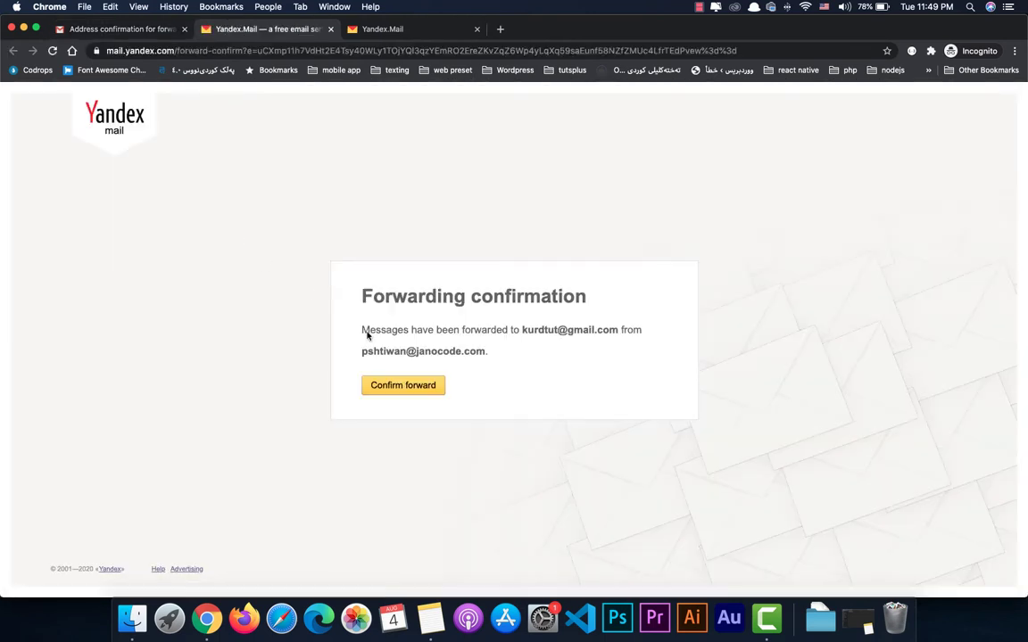
click(405, 387)
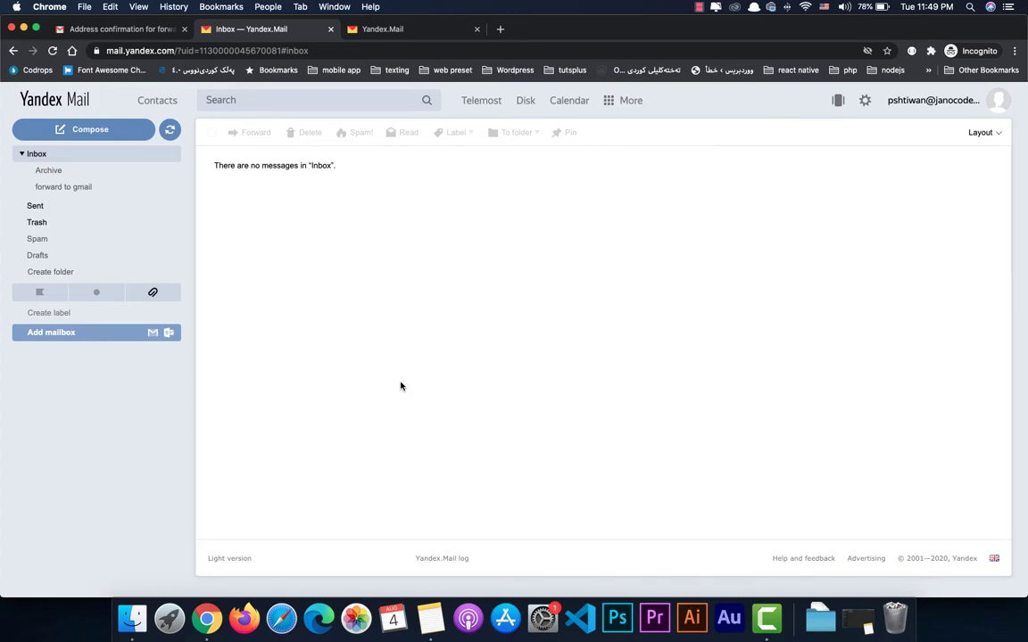
Close the Yandex tab and open Gmail's Settings on the Accounts and Import tab.
key(super+w)
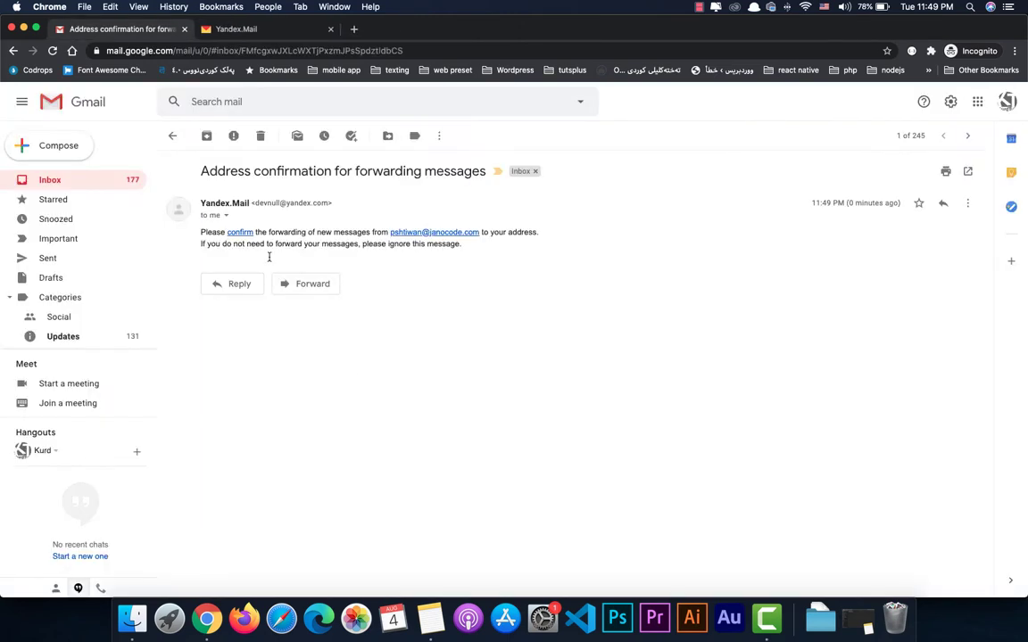
click(274, 32)
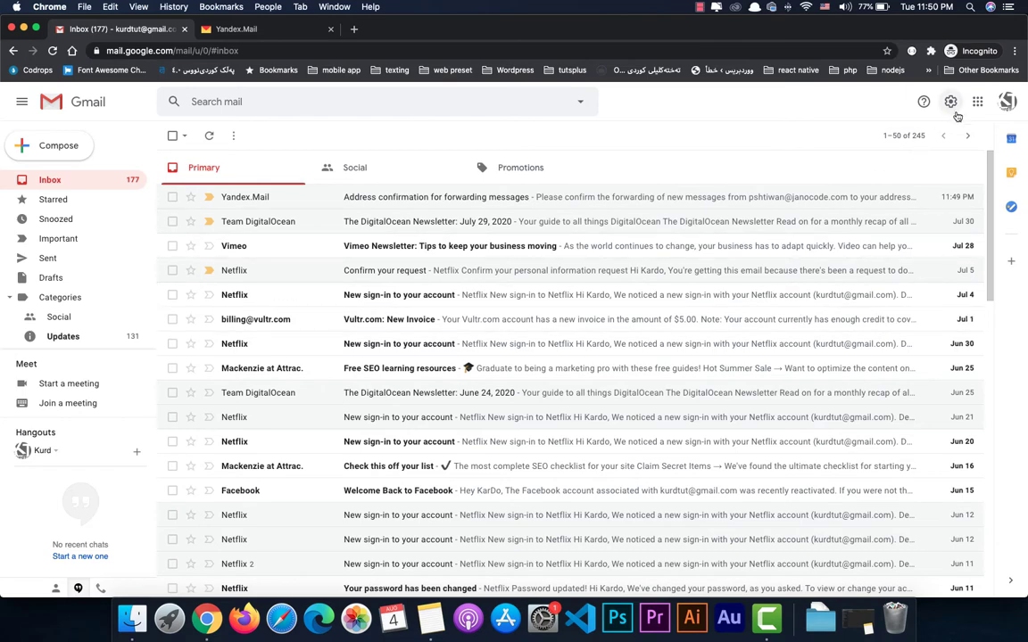
click(950, 103)
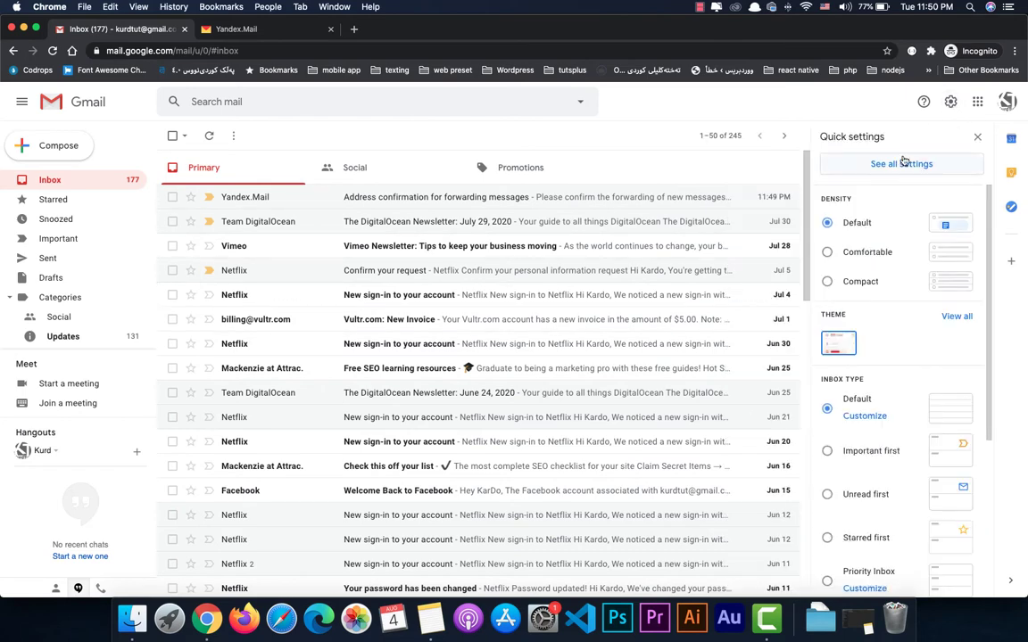
click(891, 167)
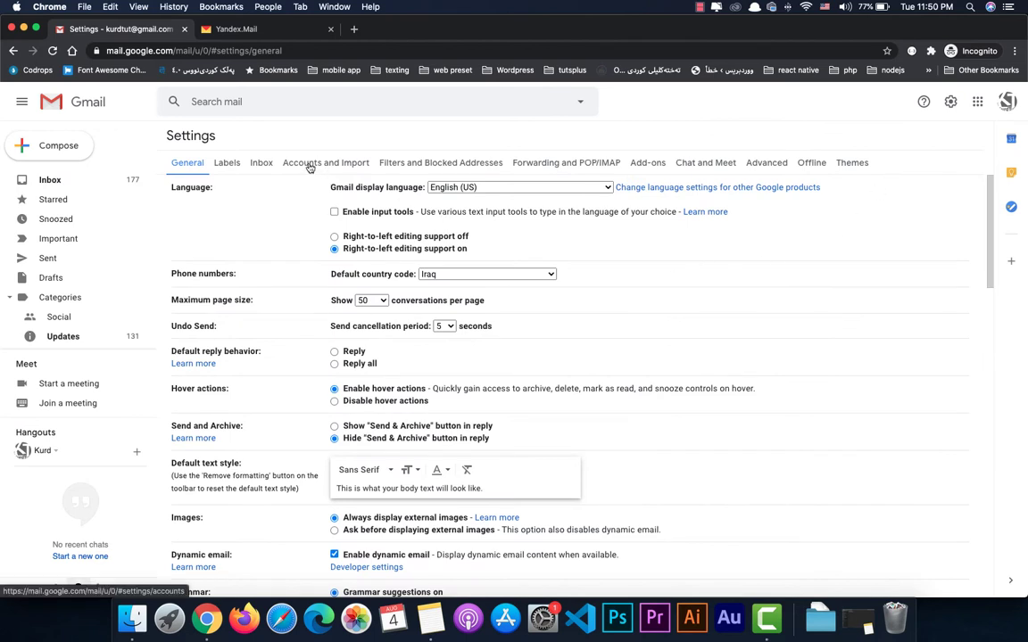
click(310, 166)
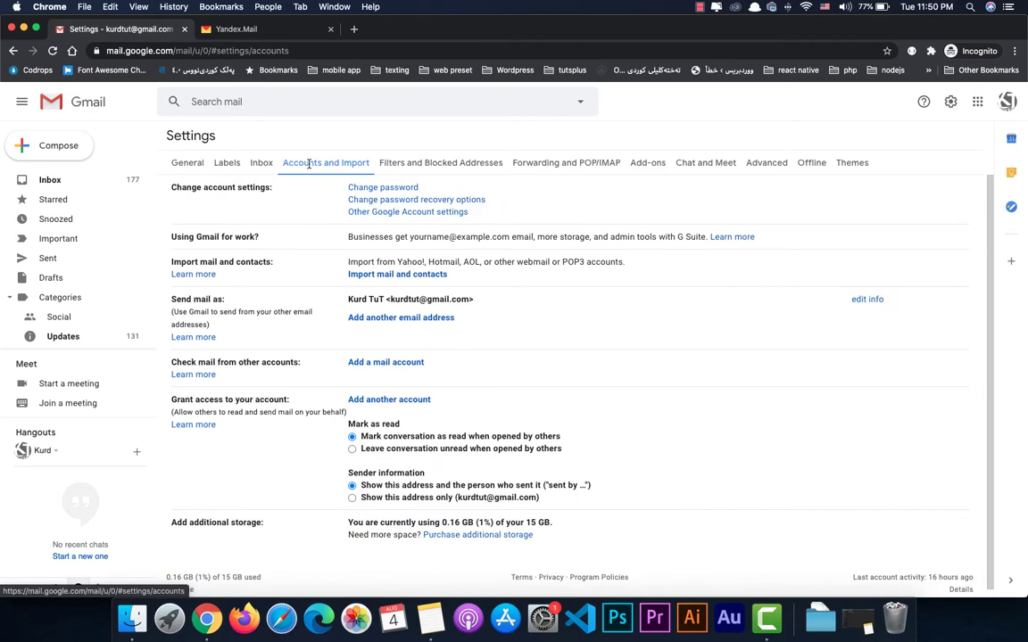
scroll(280, 355, down, 1)
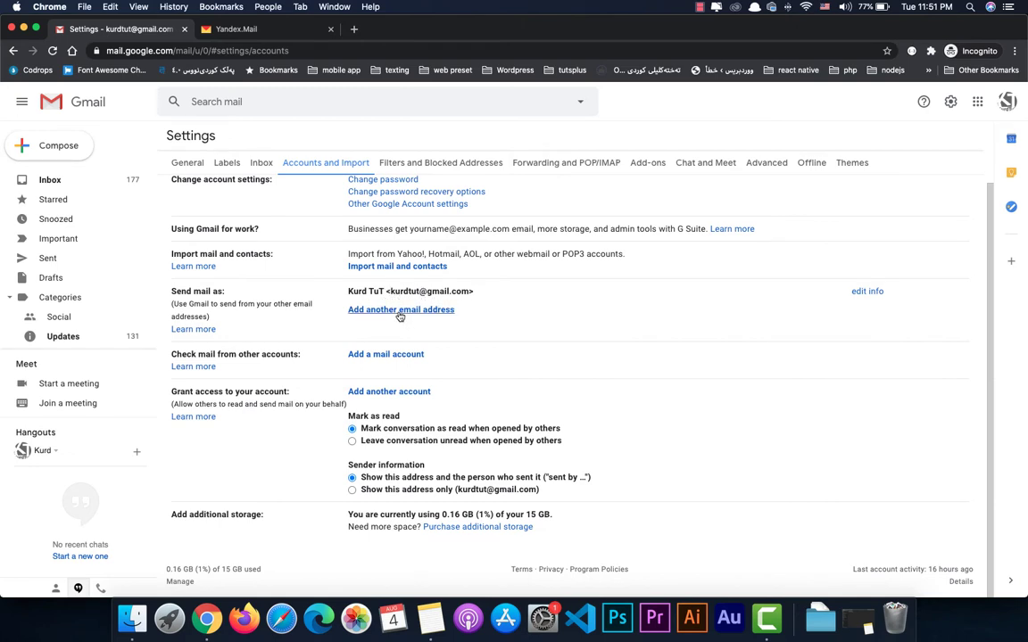
Add another send-as address with the pasted Yandex address and the sender's full name.
click(401, 313)
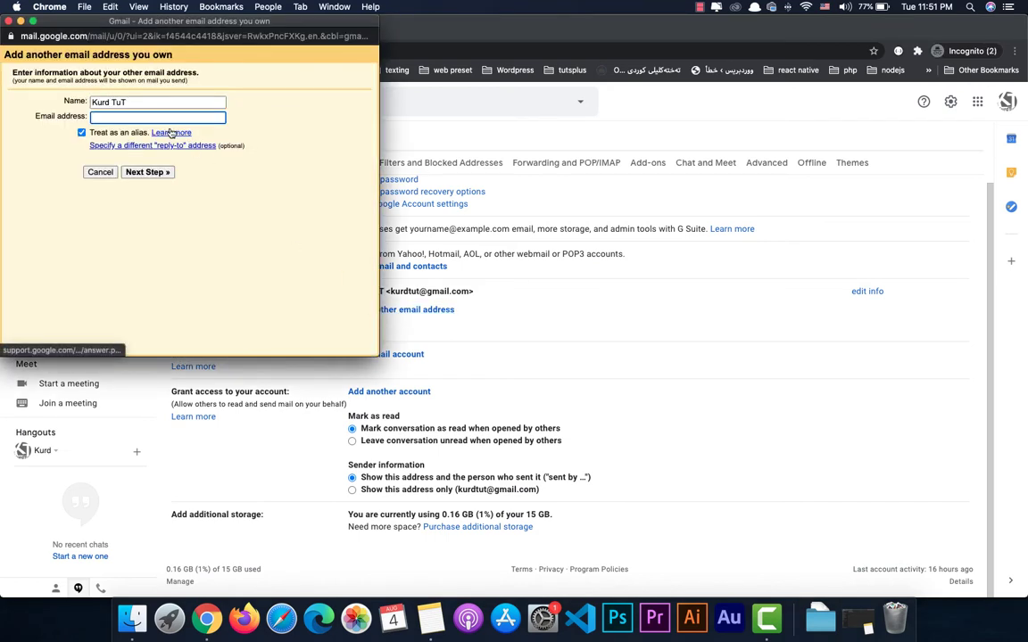
key(super+v)
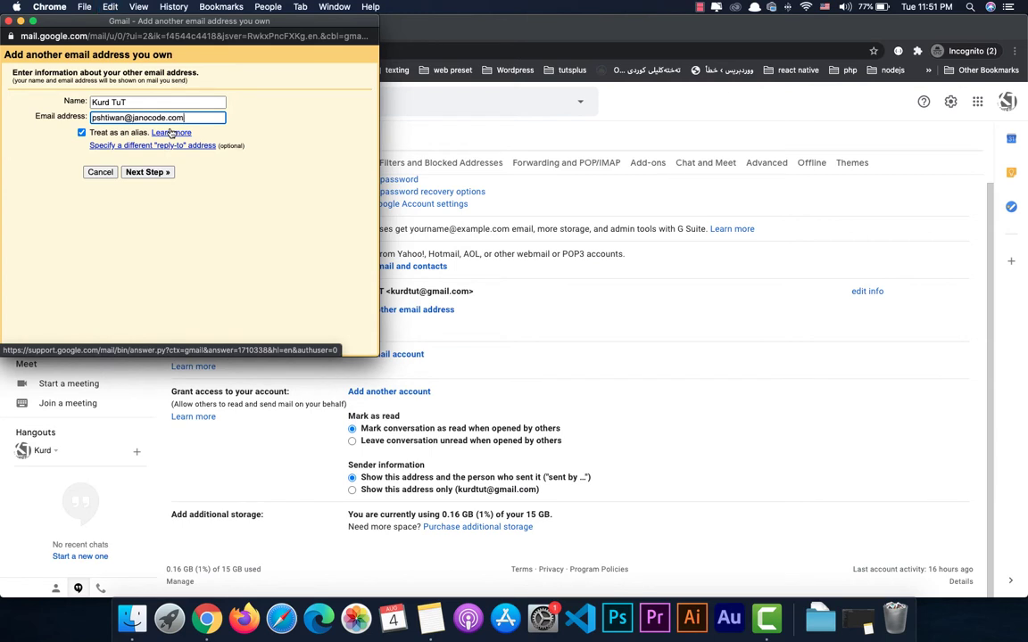
click(135, 102)
key(super+a)
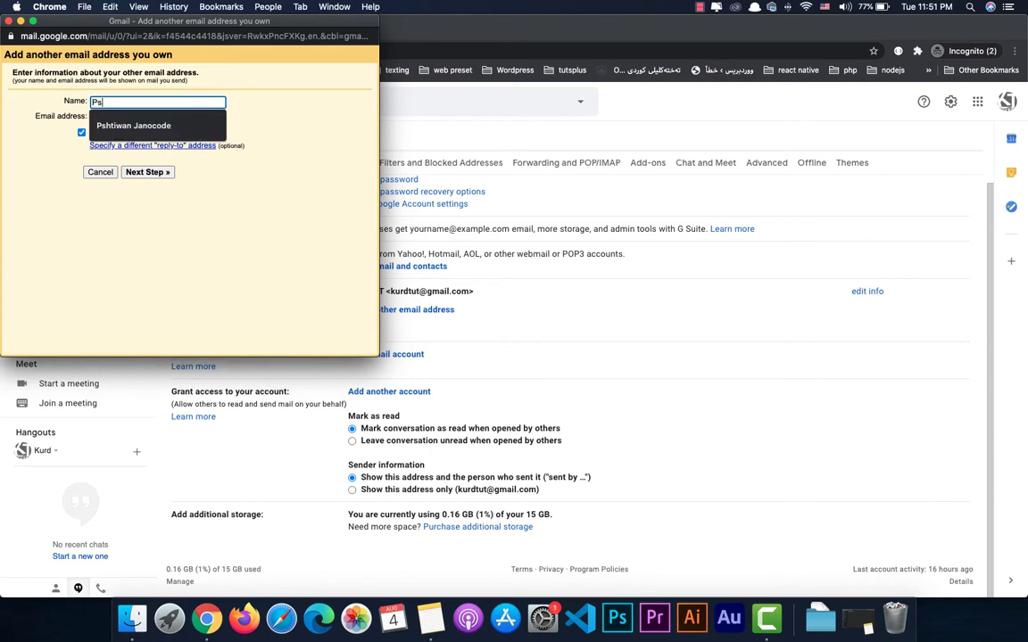
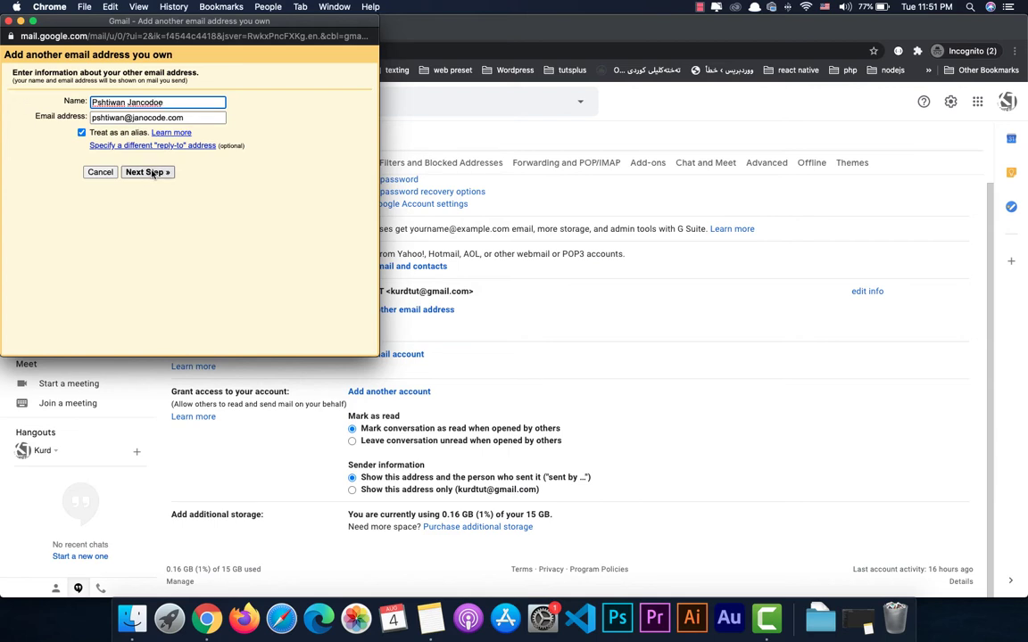
click(150, 172)
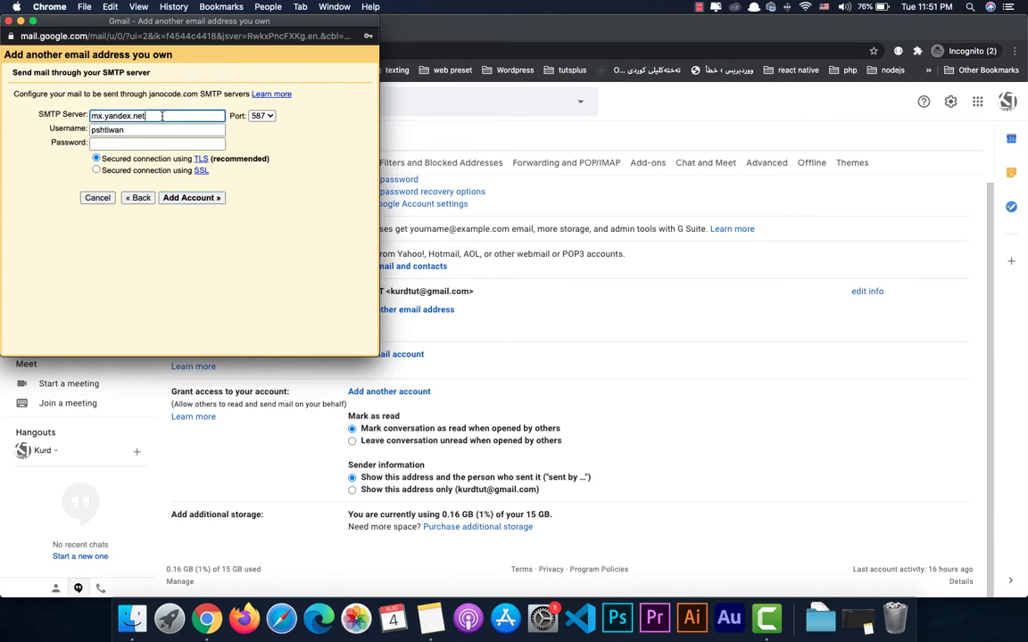
click(419, 33)
key(super+t)
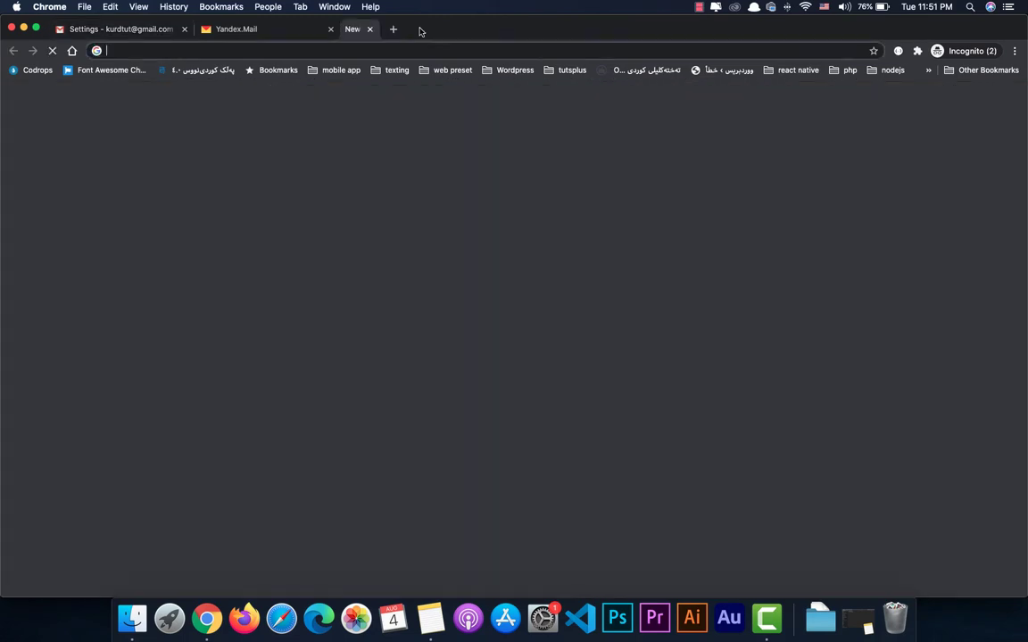
text(yandex smpt)
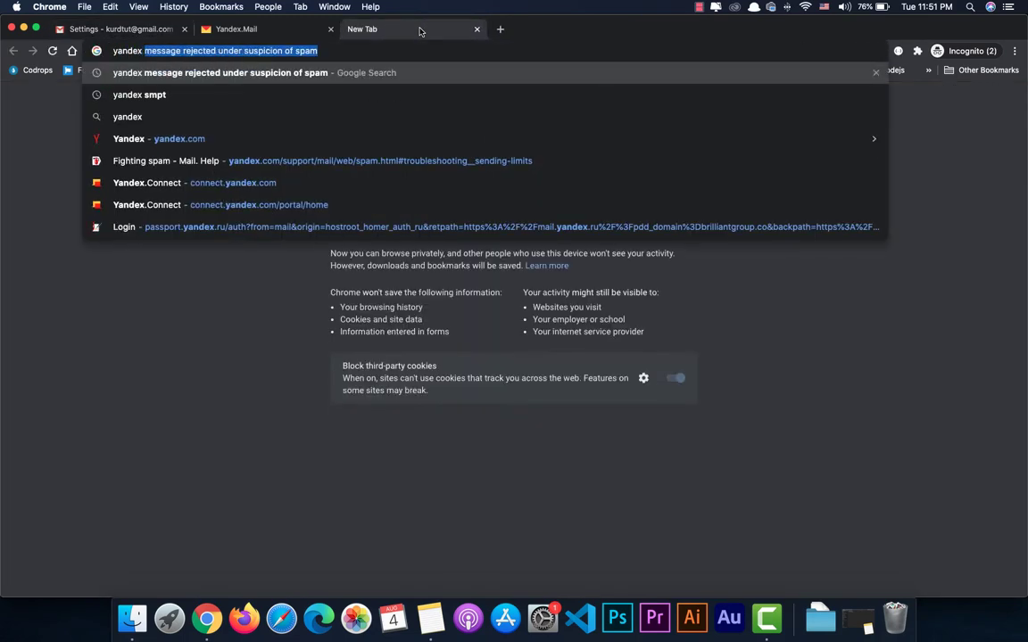
key(Return)
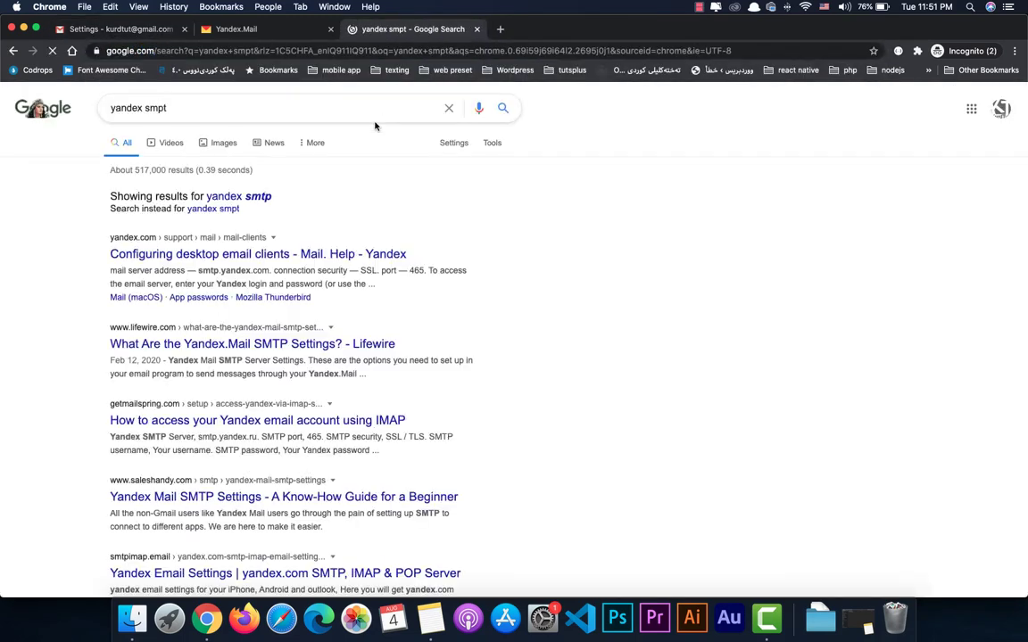
click(202, 256)
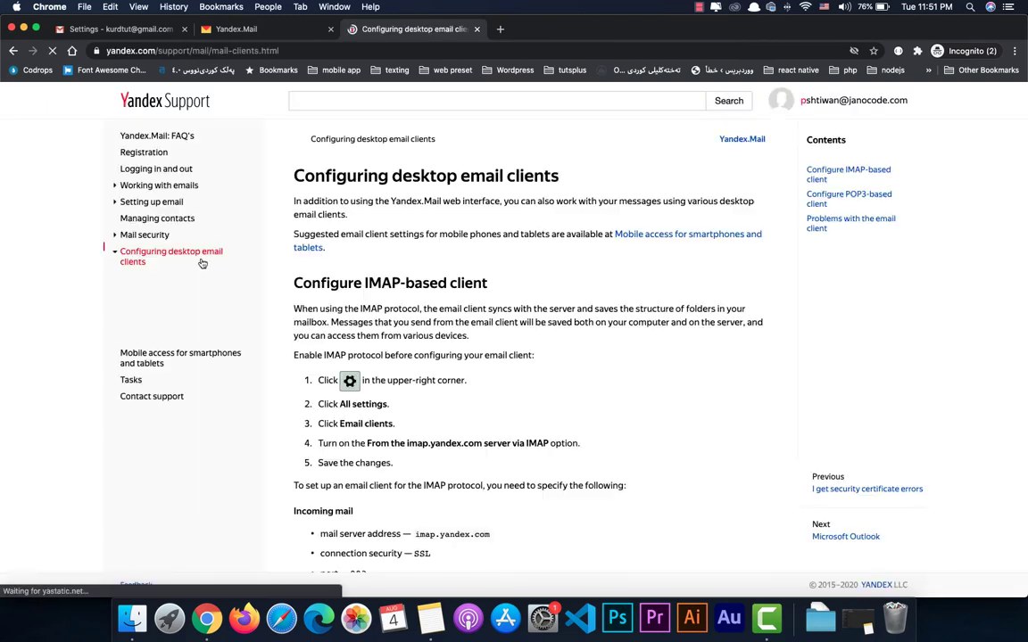
scroll(459, 355, down, 2)
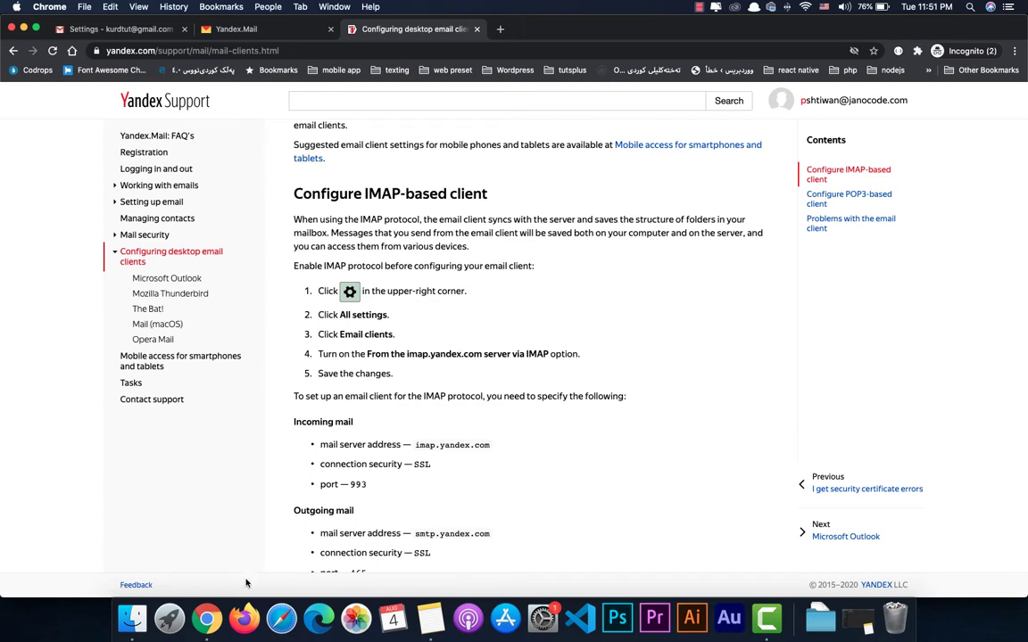
right_click(207, 616)
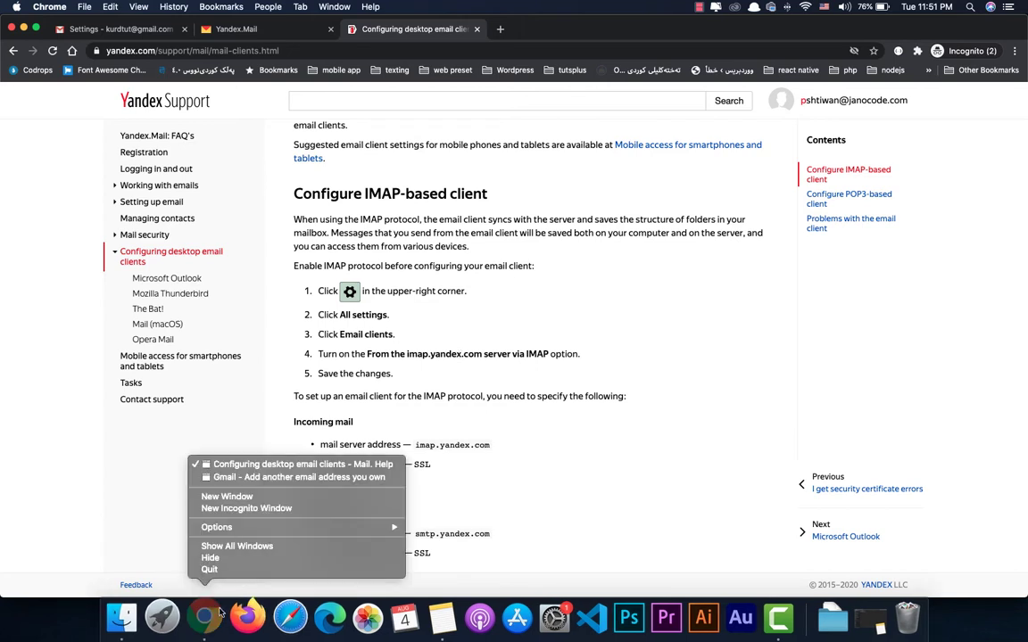
Copy smtp.yandex.com from the help page into the SMTP Server field.
click(218, 477)
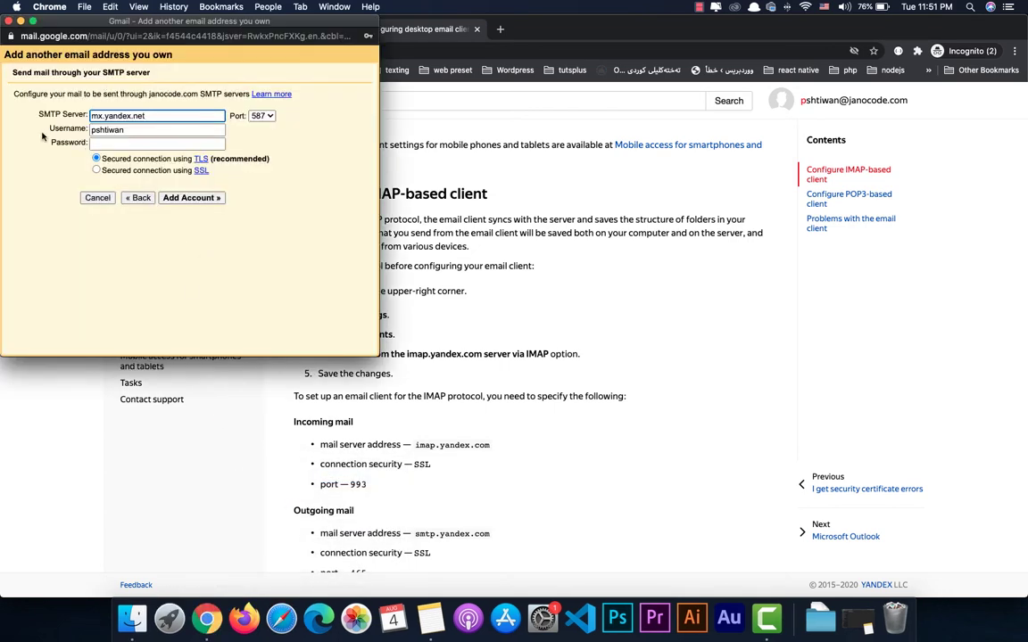
scroll(615, 378, down, 3)
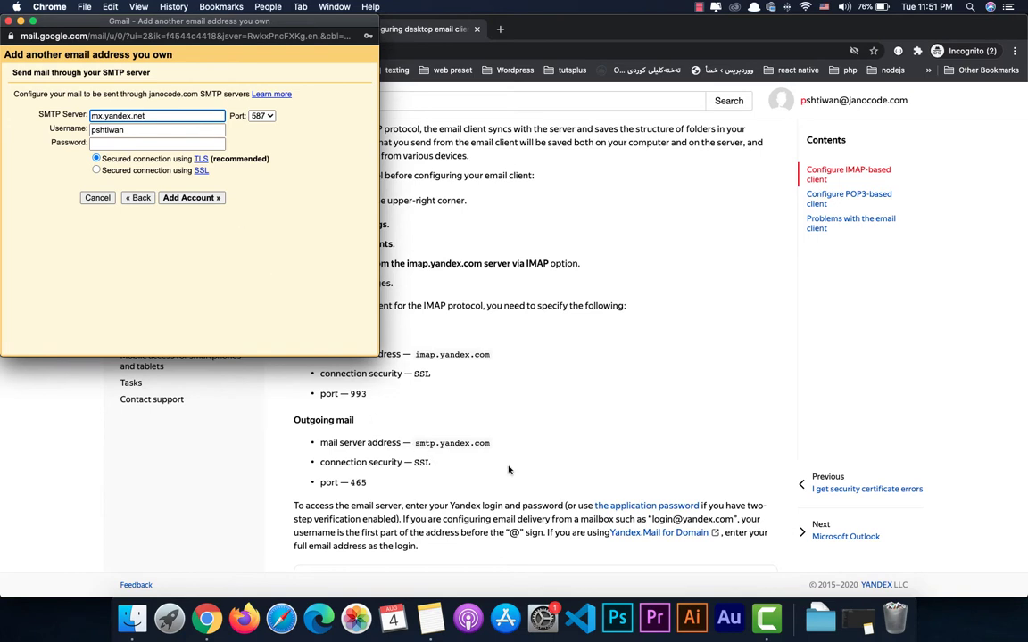
click(428, 450)
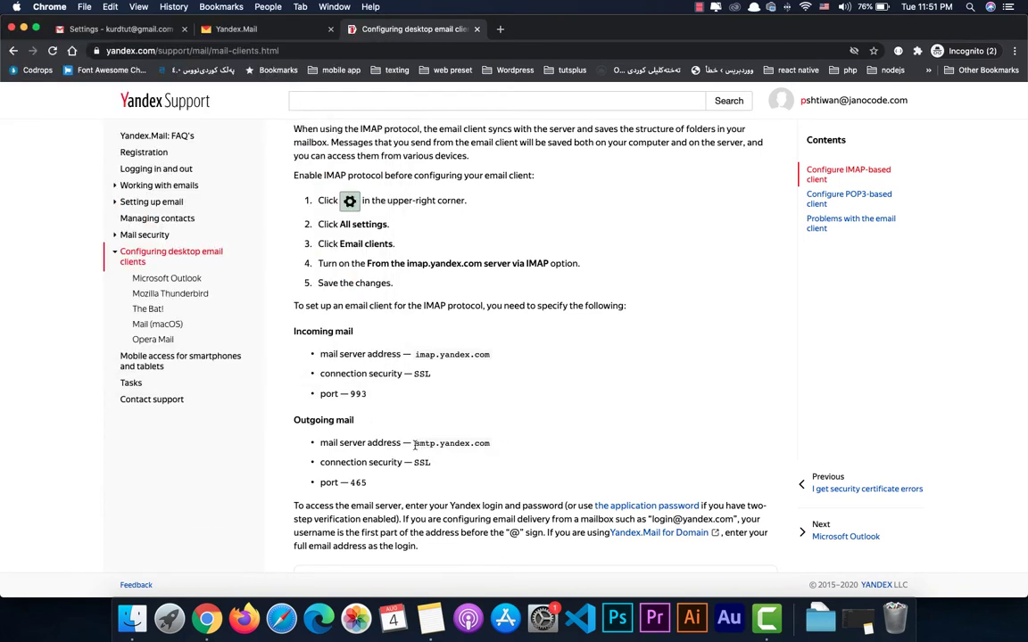
drag(414, 443, 488, 441)
key(super+c)
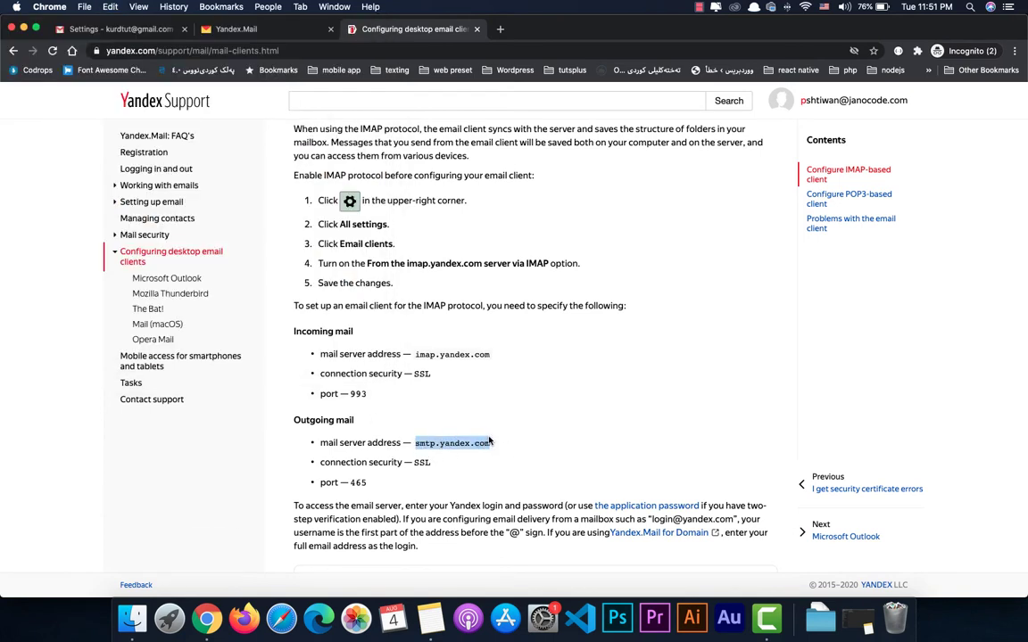
key(super+grave)
key(super+a)
key(super+v)
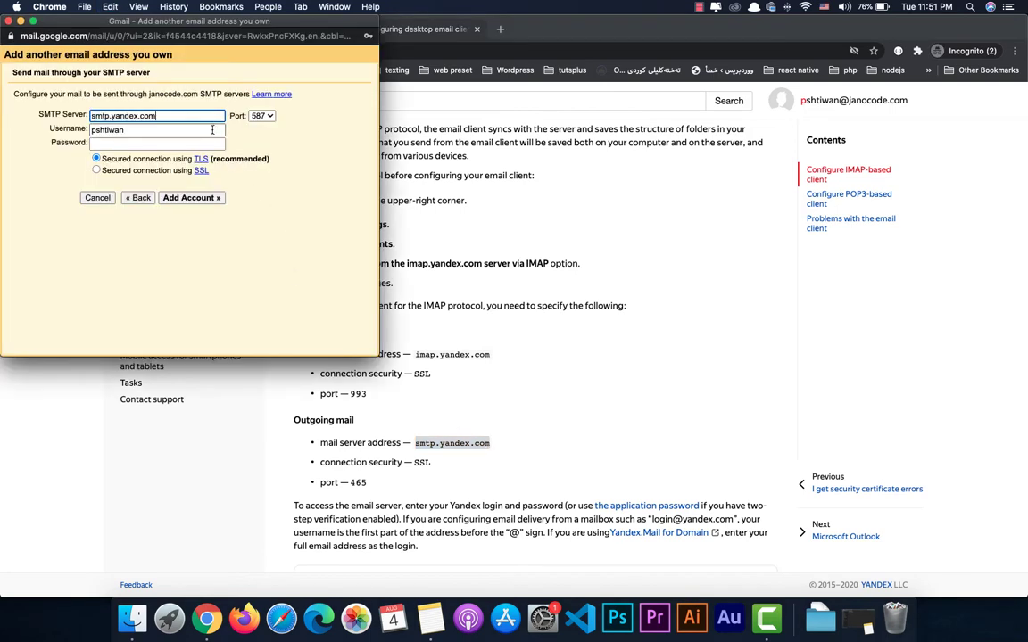
Set port 465, fill the username with the full Yandex address, and enter the password.
click(261, 116)
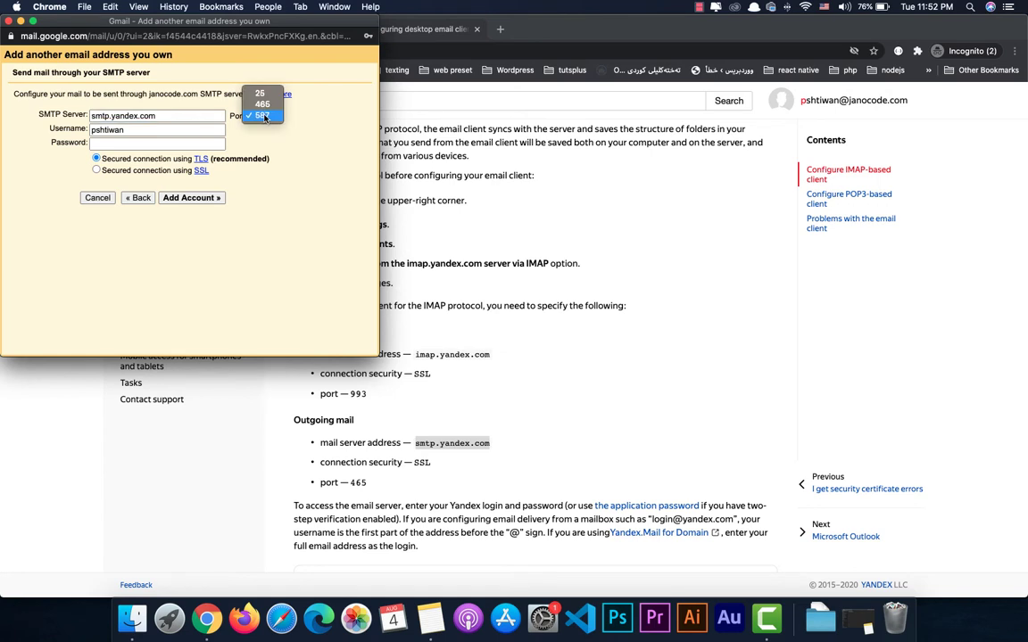
key(Up)
key(Return)
click(140, 129)
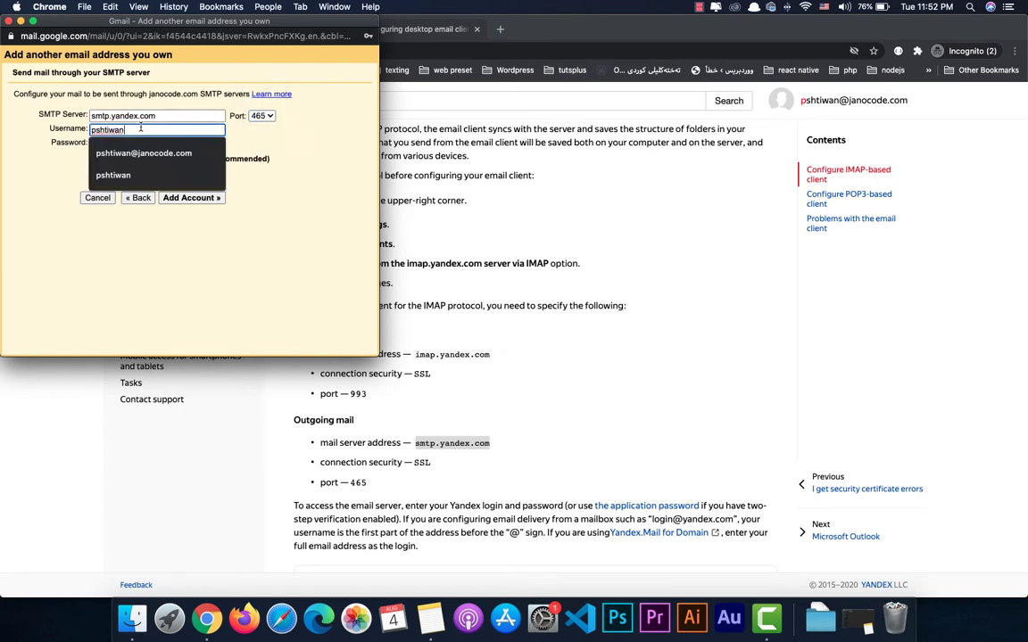
click(142, 154)
click(127, 143)
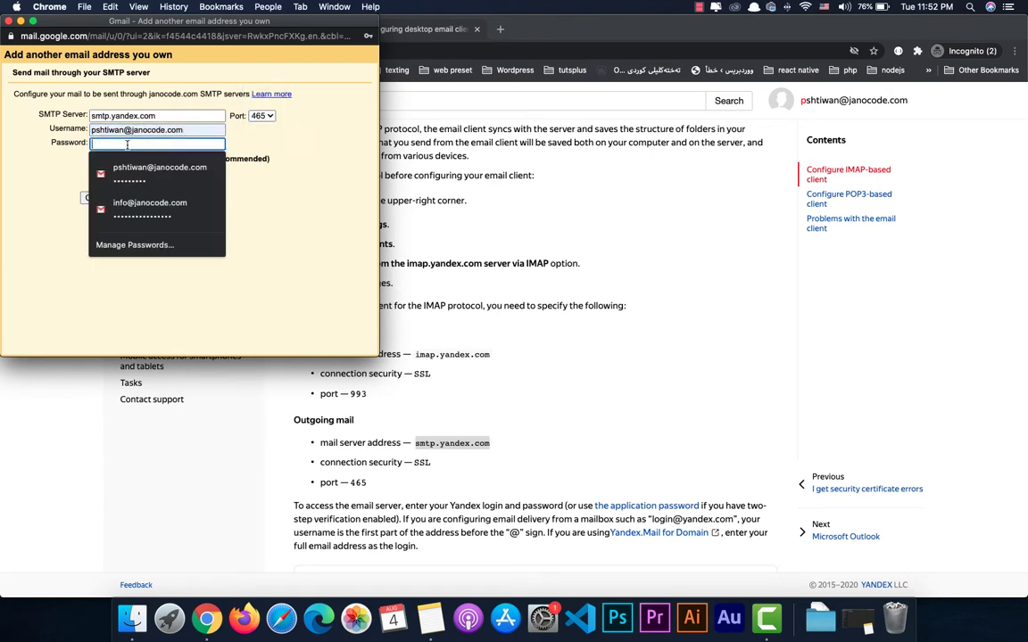
text(•••)
Return to the Yandex Mail tab and go to the yandex.com home page via the logo.
click(526, 188)
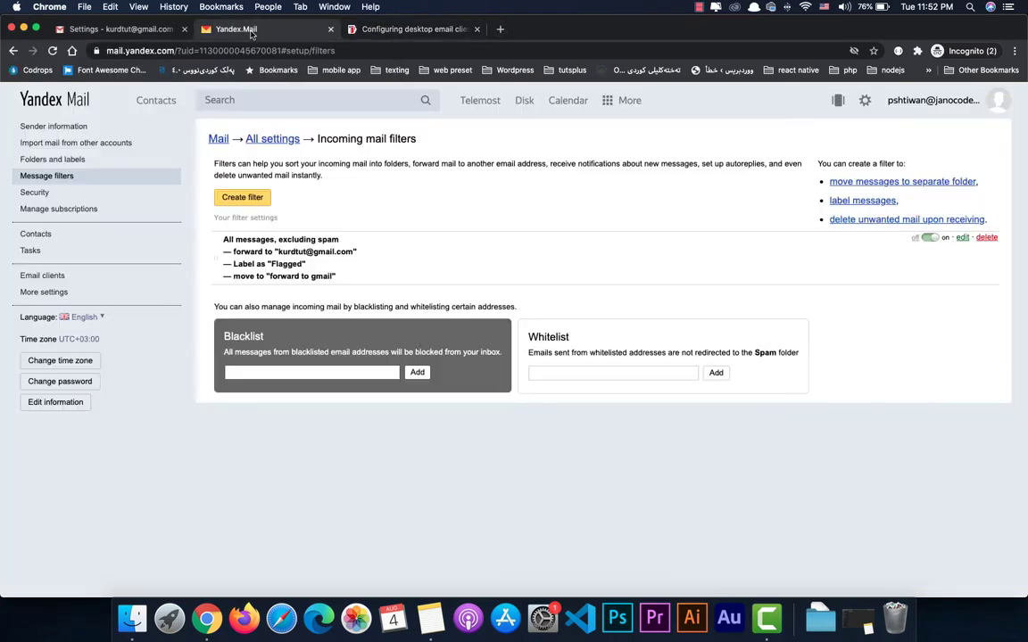
click(230, 33)
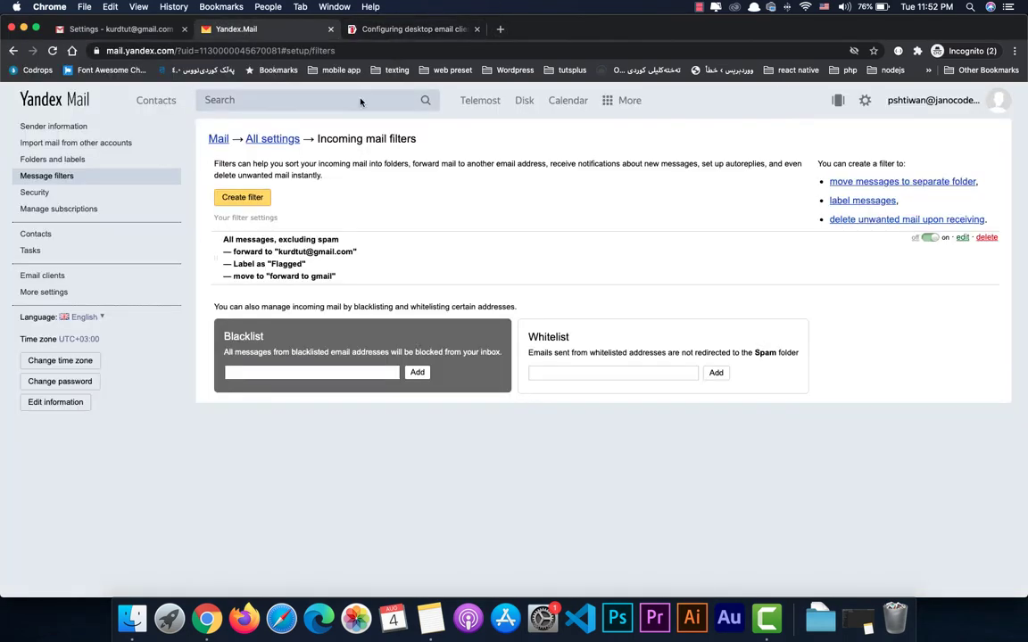
click(51, 101)
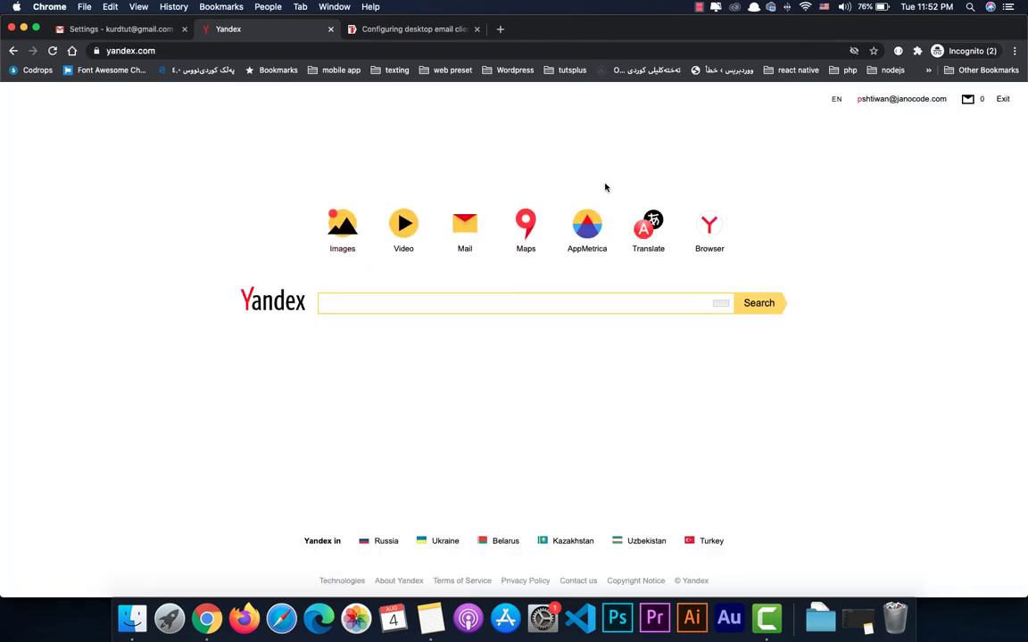
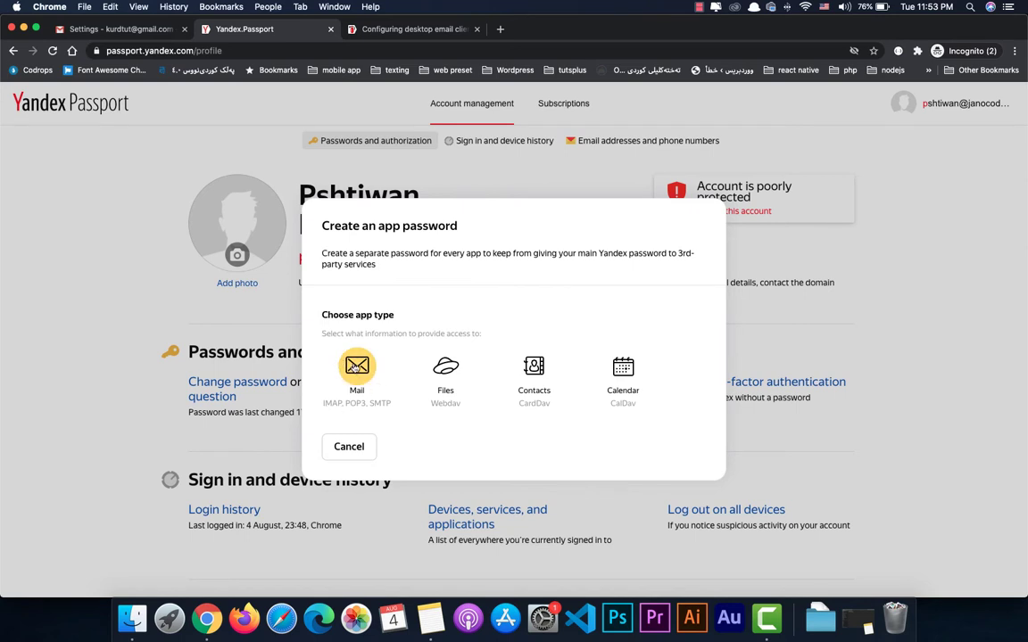
Generate a Yandex Mail app password named 'Outlokk and gmail'.
click(356, 367)
click(367, 426)
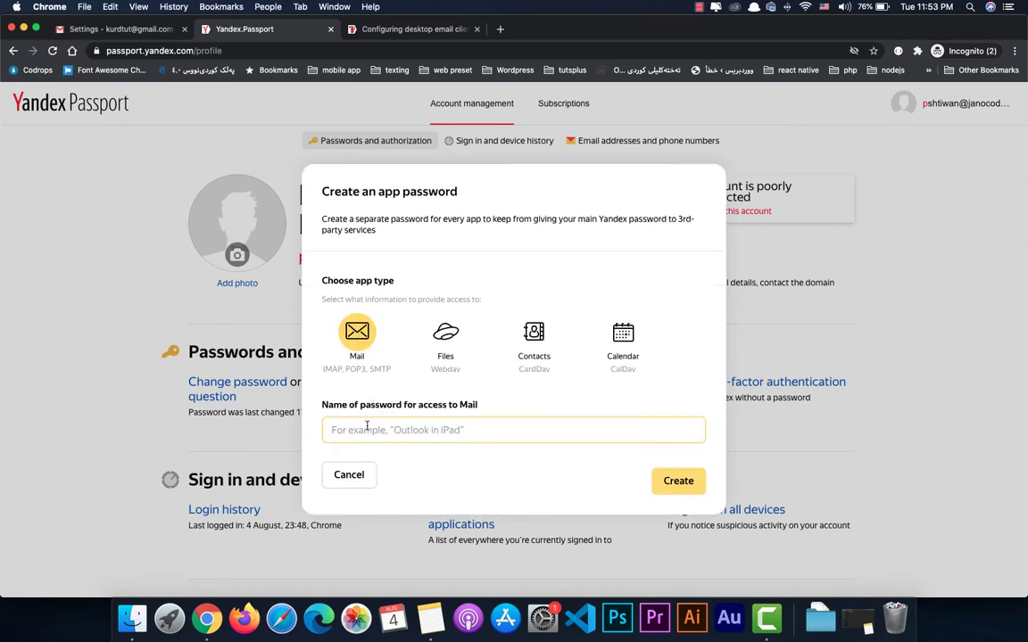
text(Gmail send as)
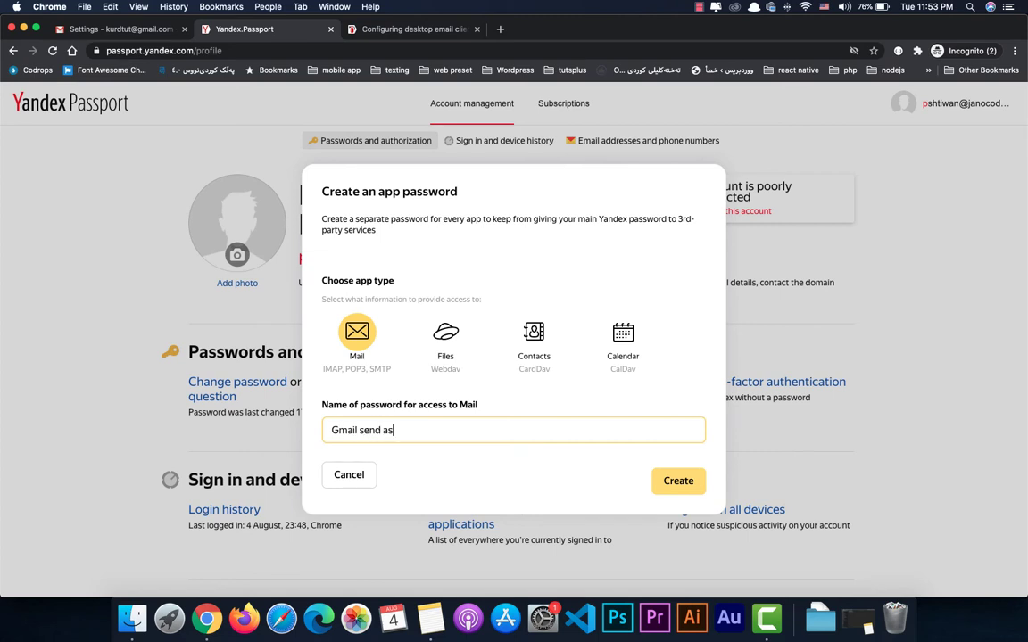
key(super+a)
text(Sedn as gmail)
key(super+a)
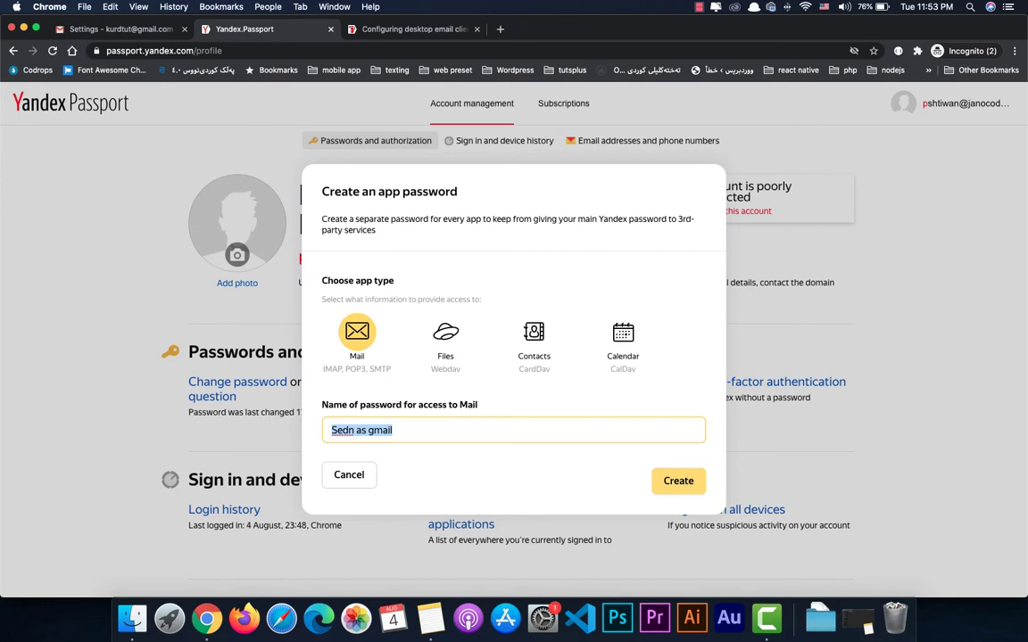
text(Out)
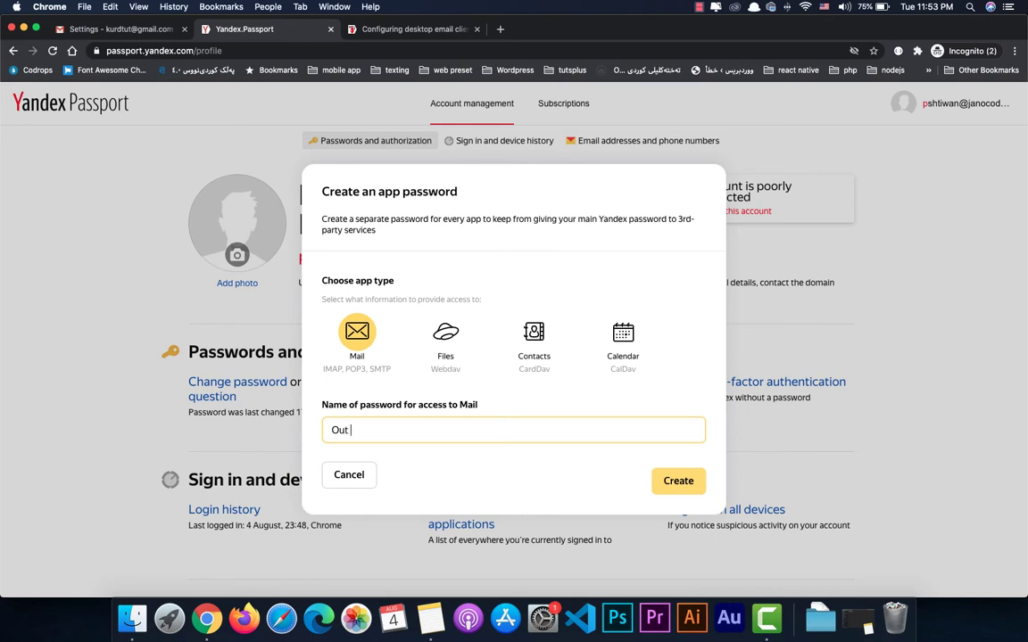
text(ok)
key(BackSpace)
key(BackSpace)
key(BackSpace)
key(BackSpace)
key(BackSpace)
key(BackSpace)
key(BackSpace)
key(BackSpace)
text(utlokk and gmail)
click(683, 483)
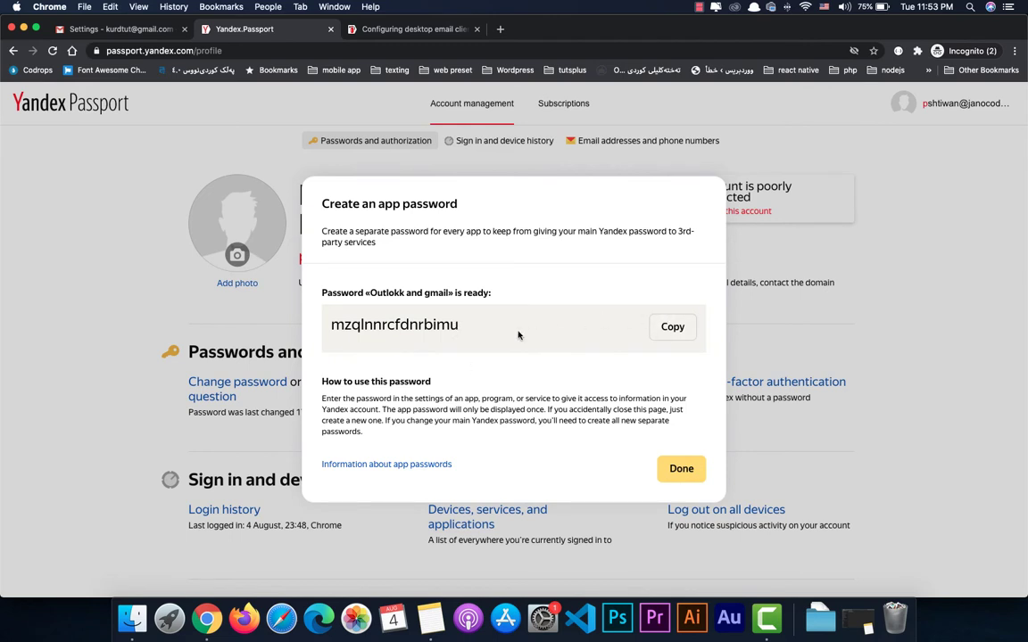
Copy the generated password and save it in a new Notes note, deleting the old note.
click(666, 326)
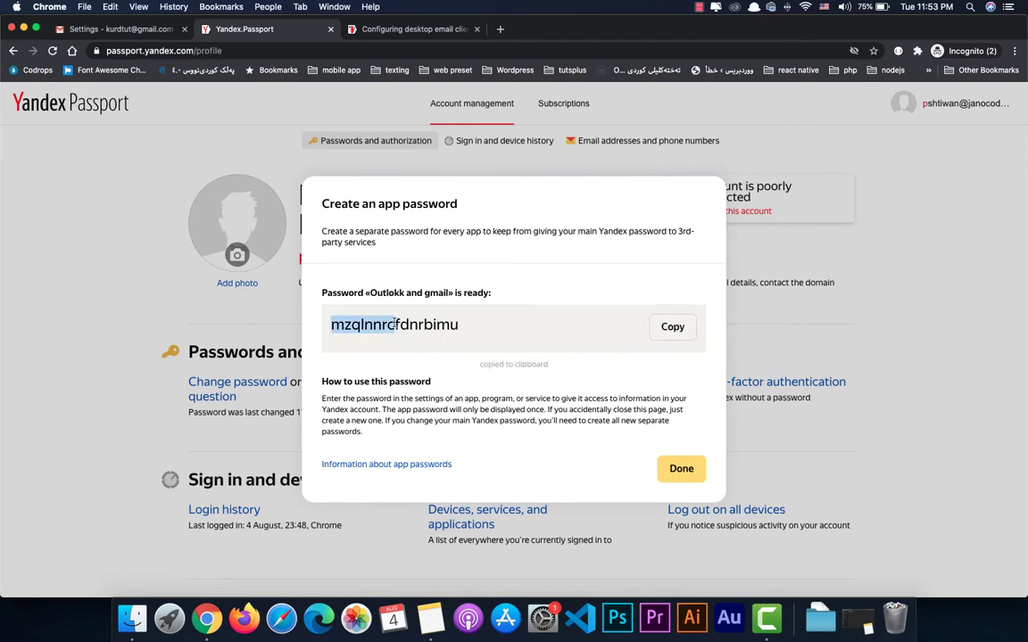
double_click(478, 329)
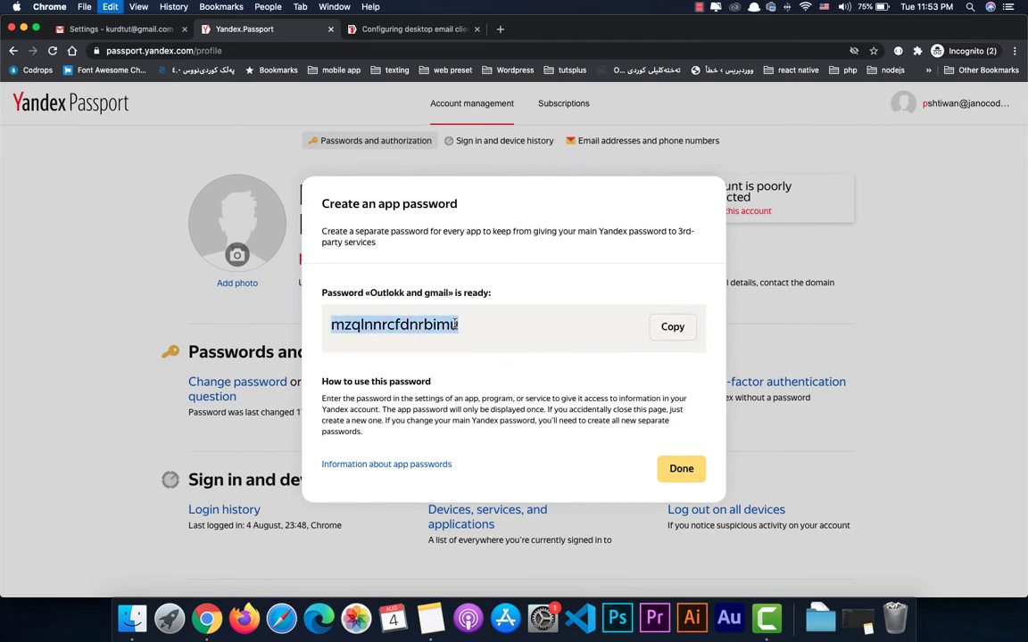
click(430, 623)
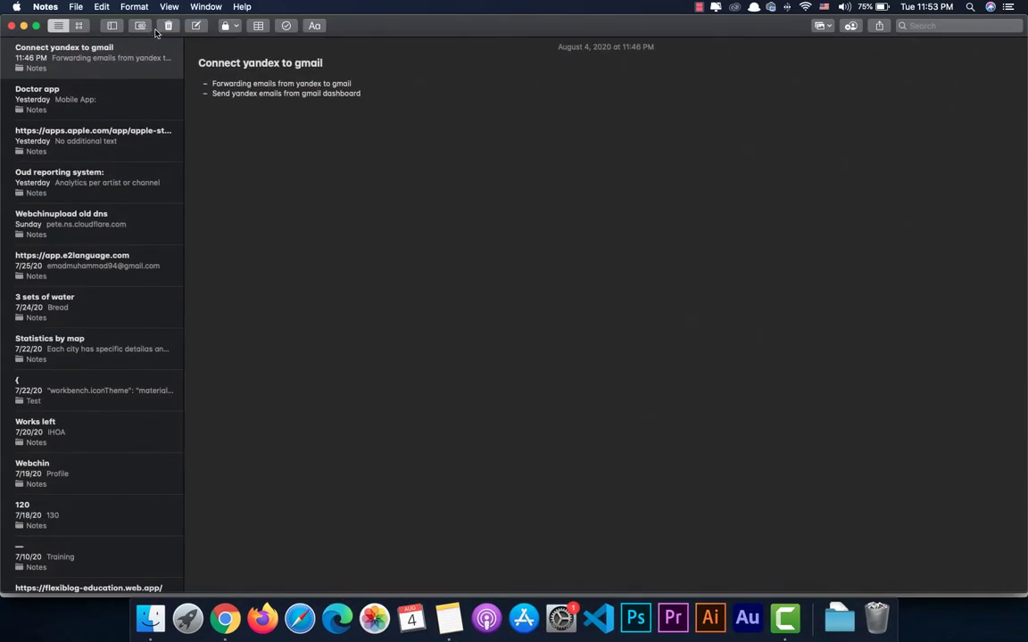
click(140, 25)
key(Return)
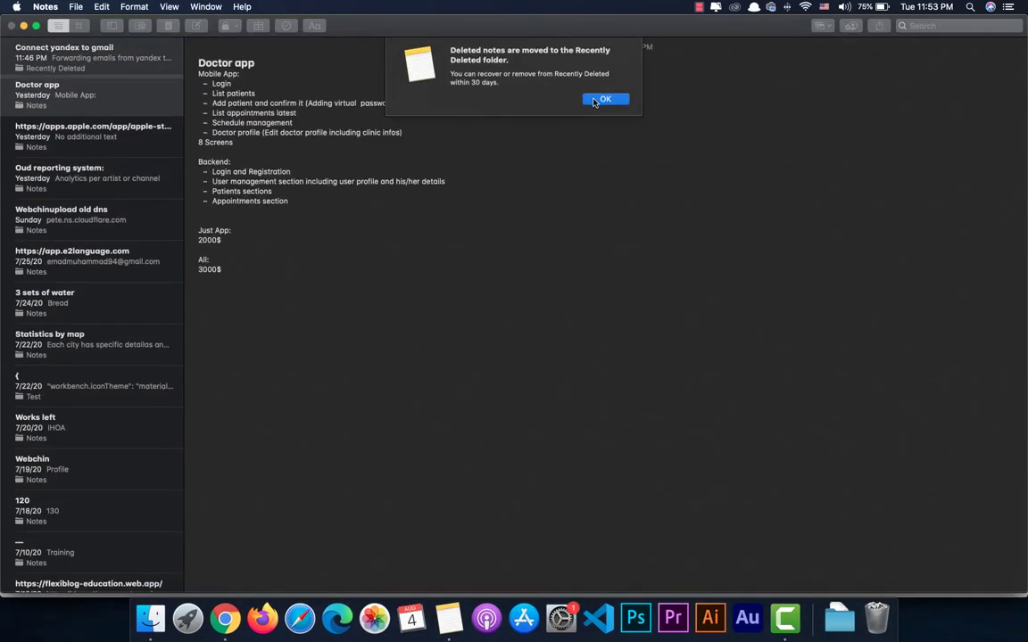
click(196, 25)
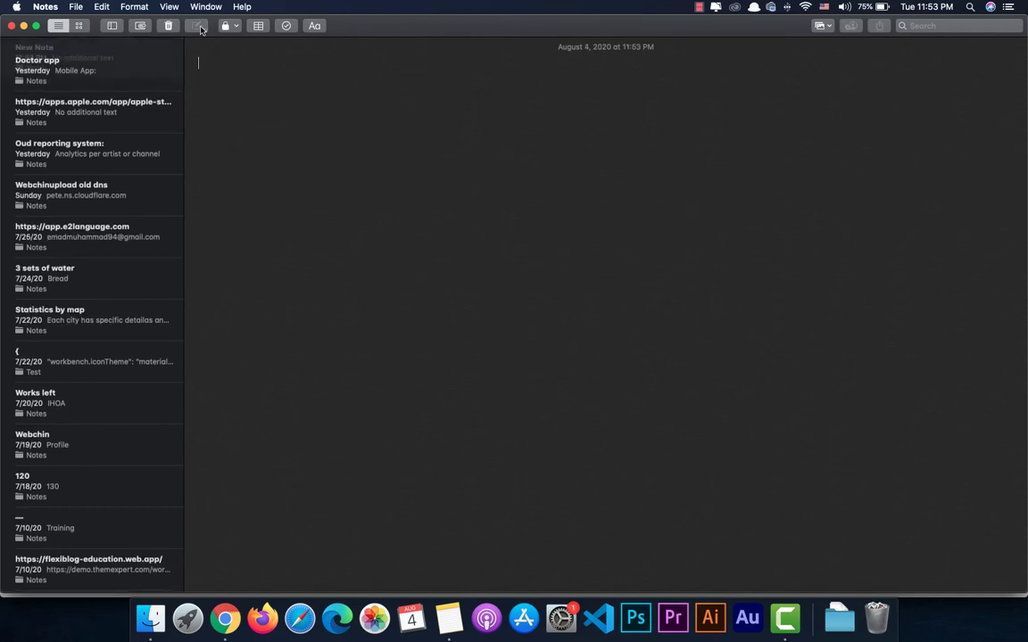
key(super+Tab)
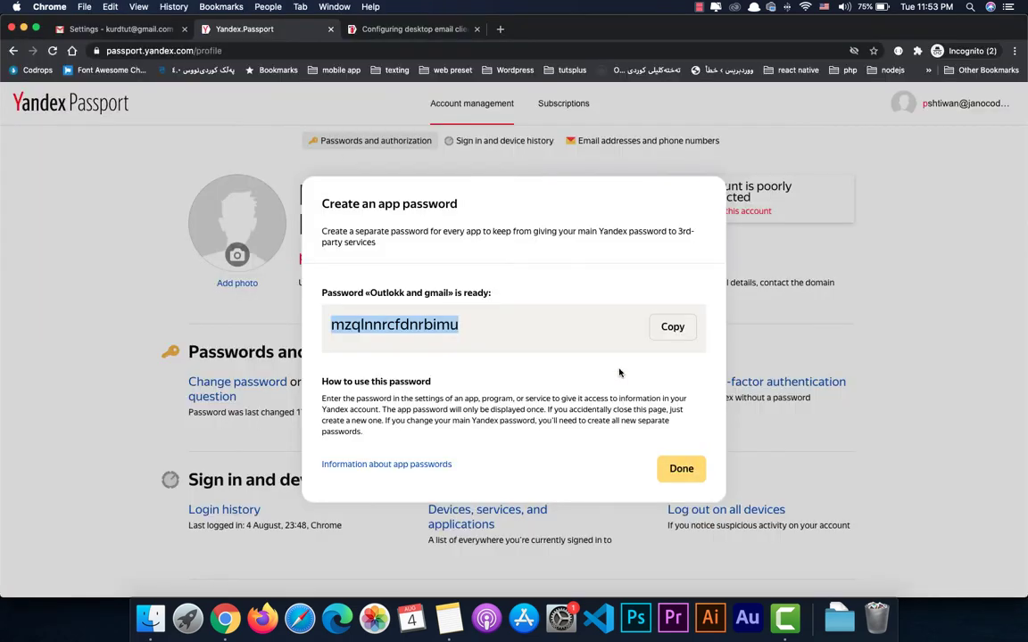
Paste the Yandex app password as the SMTP password, add the account, and return to Gmail Settings.
key(ctrl+Tab)
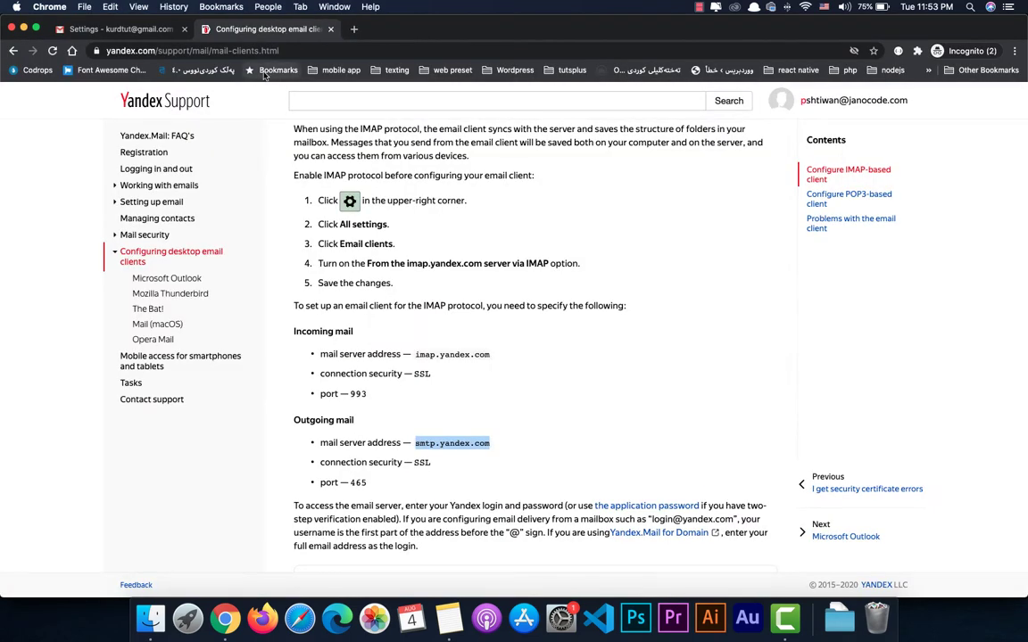
key(super+grave)
click(165, 142)
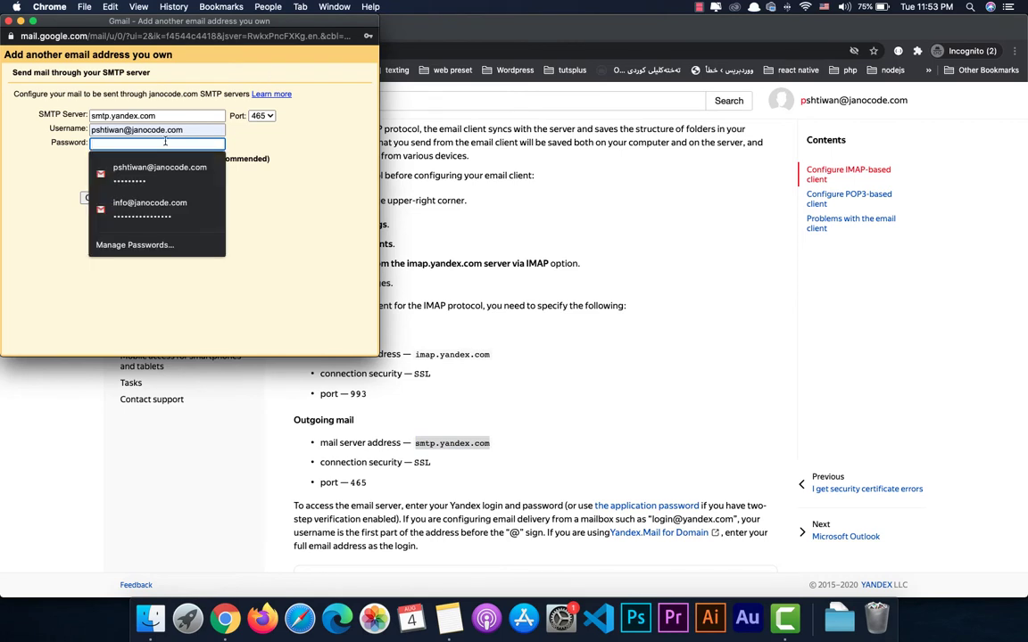
key(super+v)
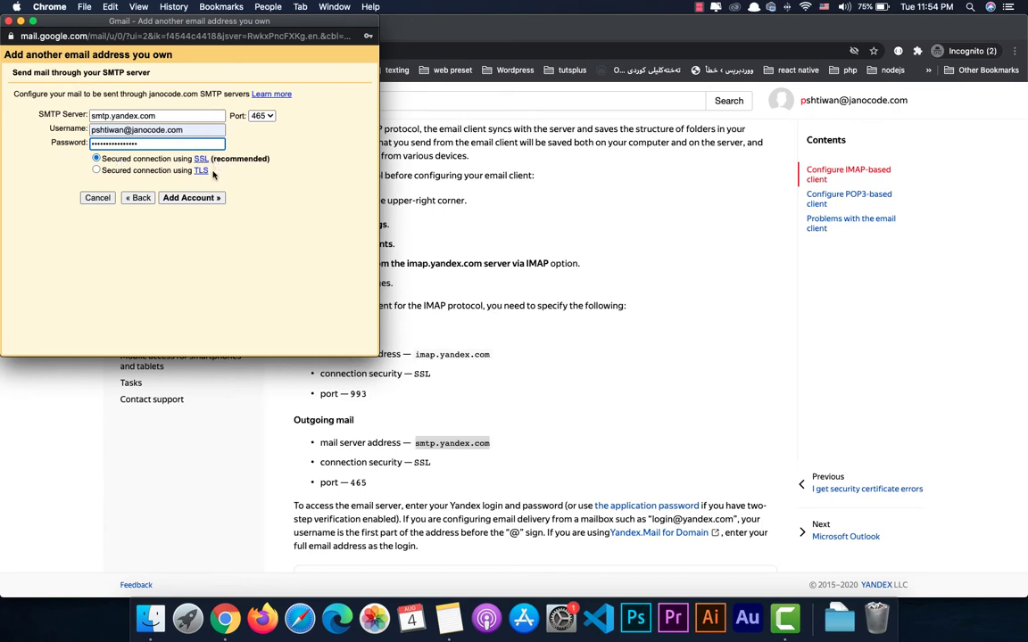
click(186, 198)
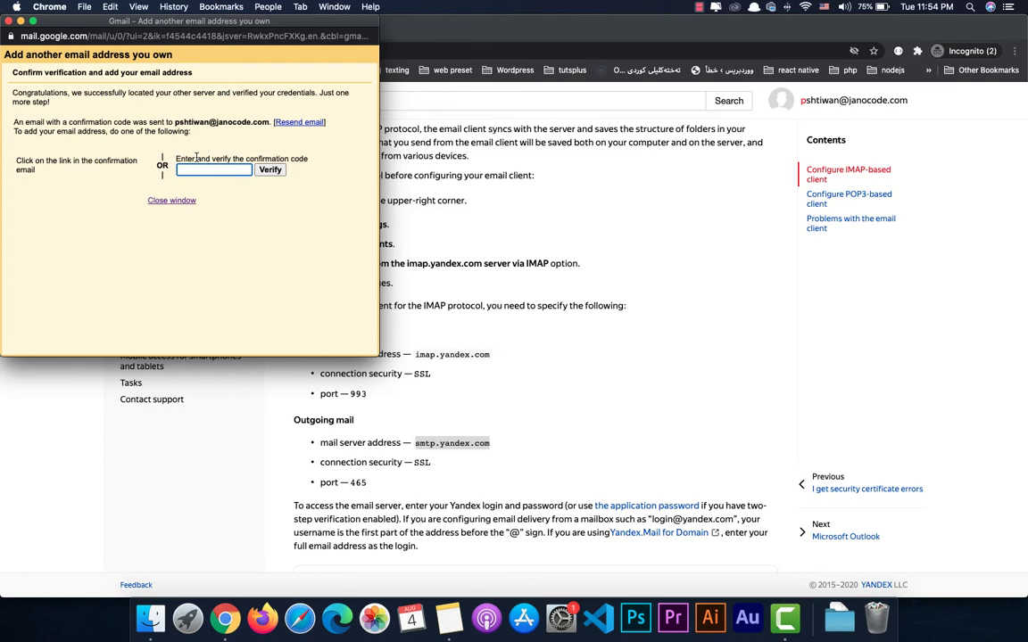
click(437, 152)
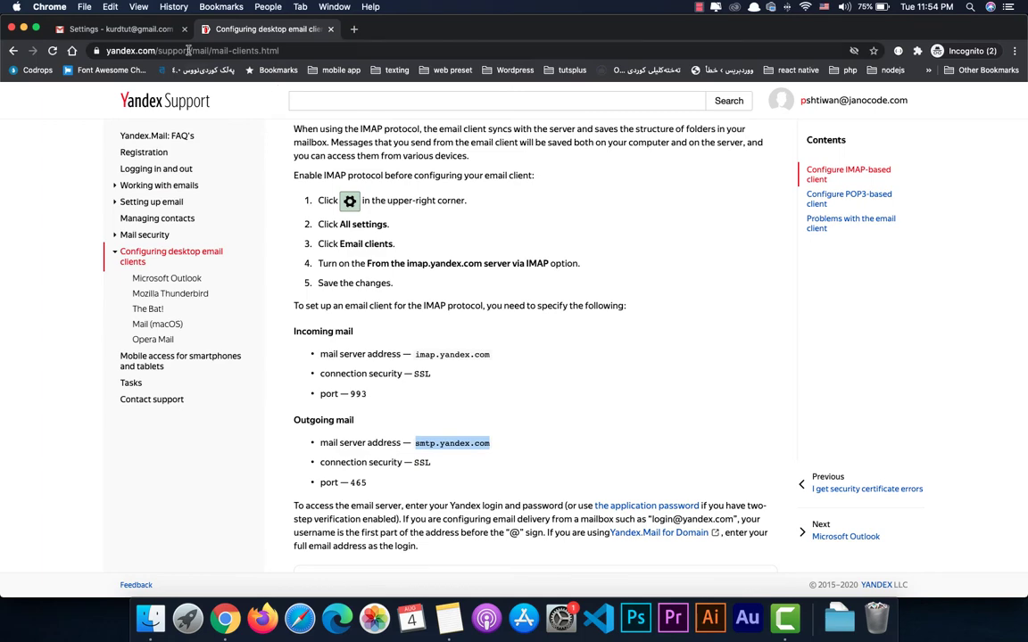
click(127, 29)
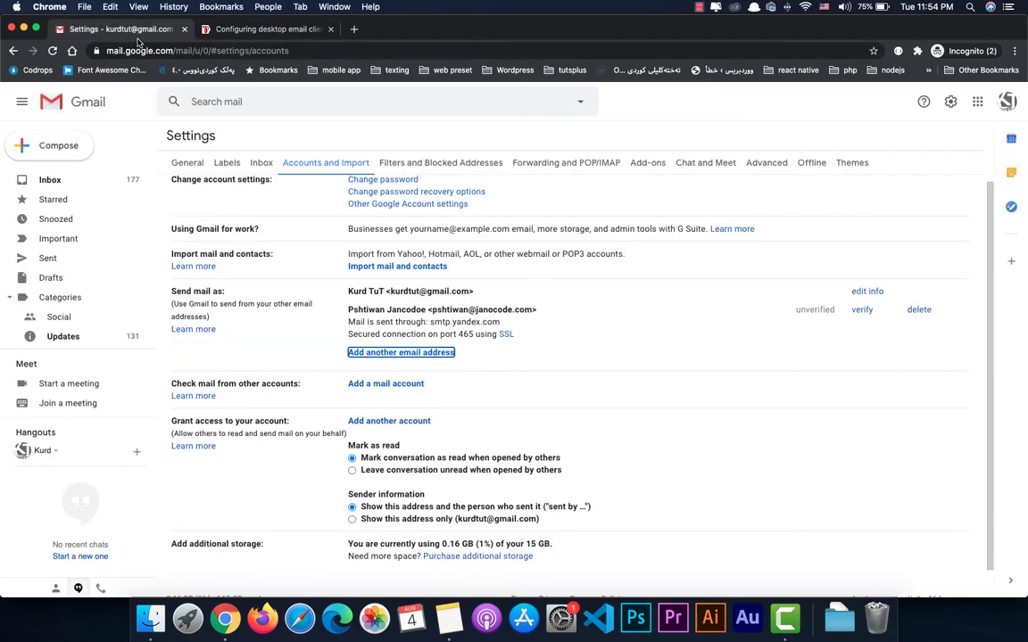
Open mail.yandex.com and view the Gmail Confirmation message in the 'forward to gmail' folder.
click(70, 181)
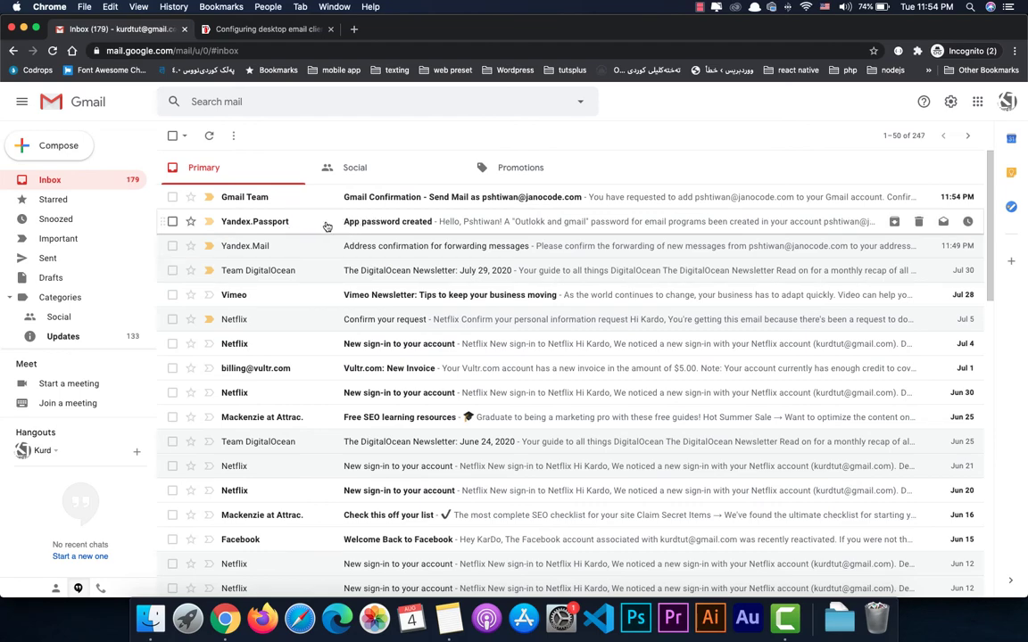
click(253, 29)
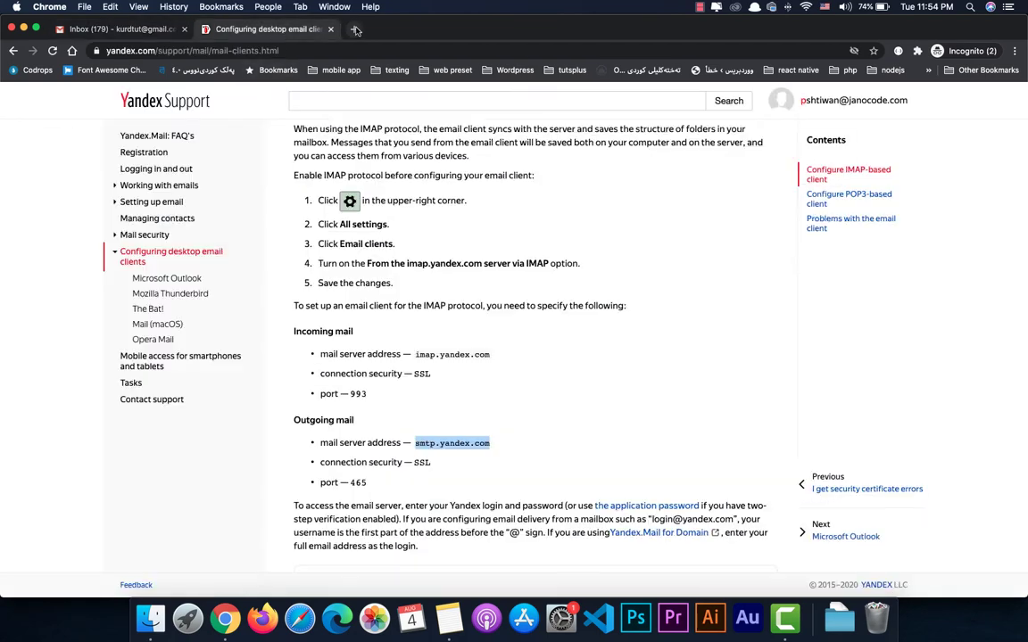
click(355, 30)
text(mail.yandex.com)
key(Return)
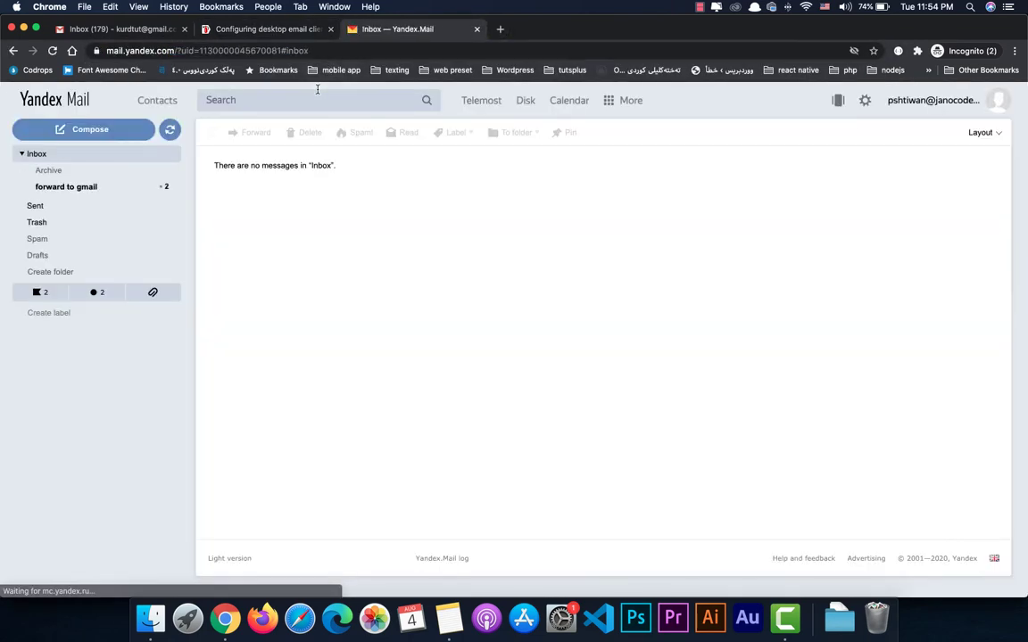
click(80, 188)
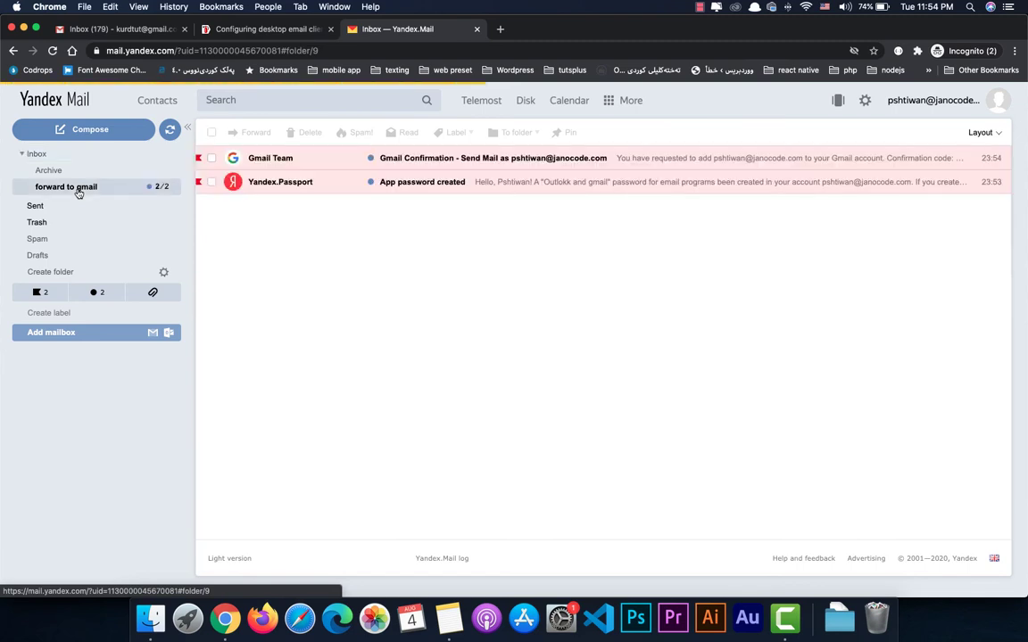
click(296, 153)
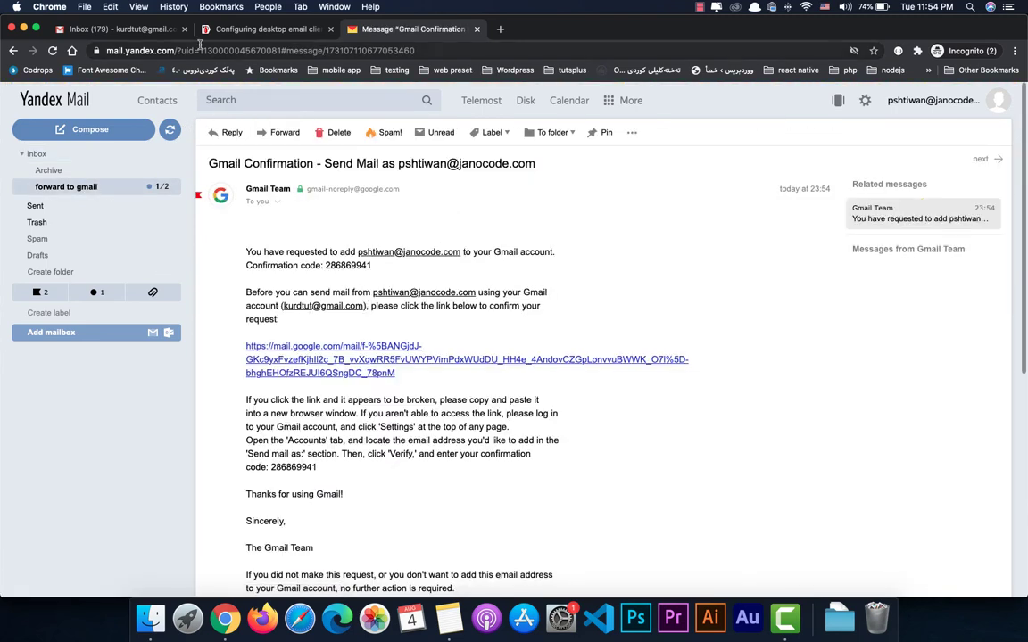
Copy the confirmation code from the Gmail Confirmation email in the Gmail inbox.
click(148, 25)
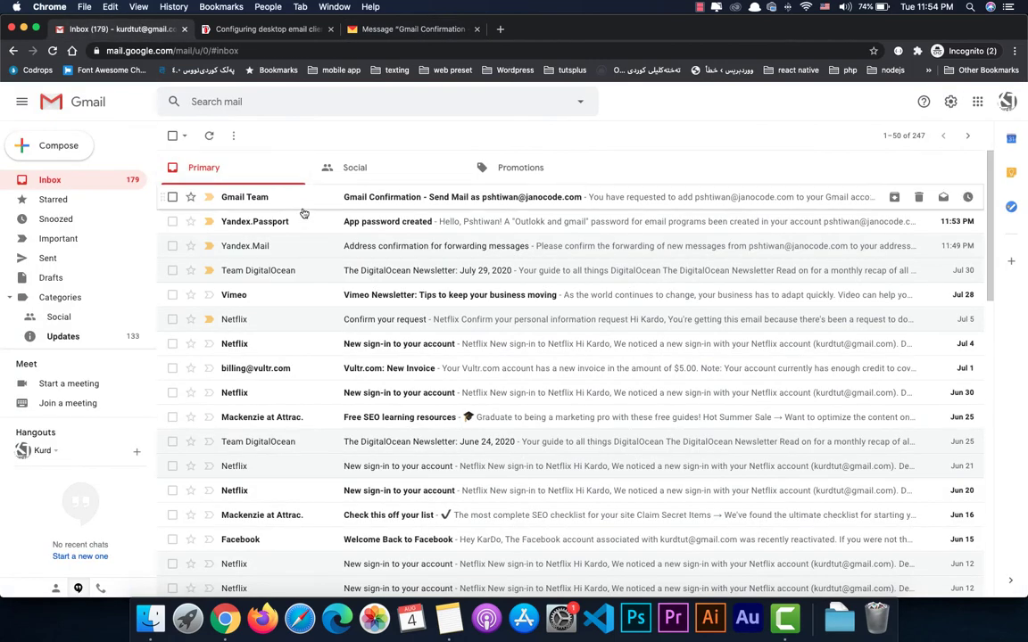
click(311, 198)
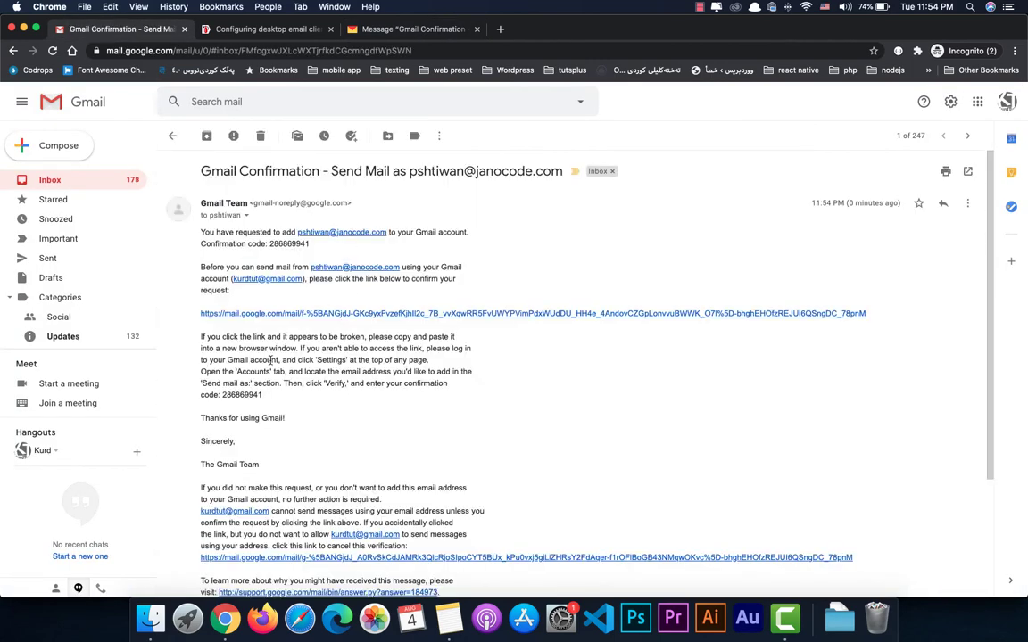
triple_click(261, 393)
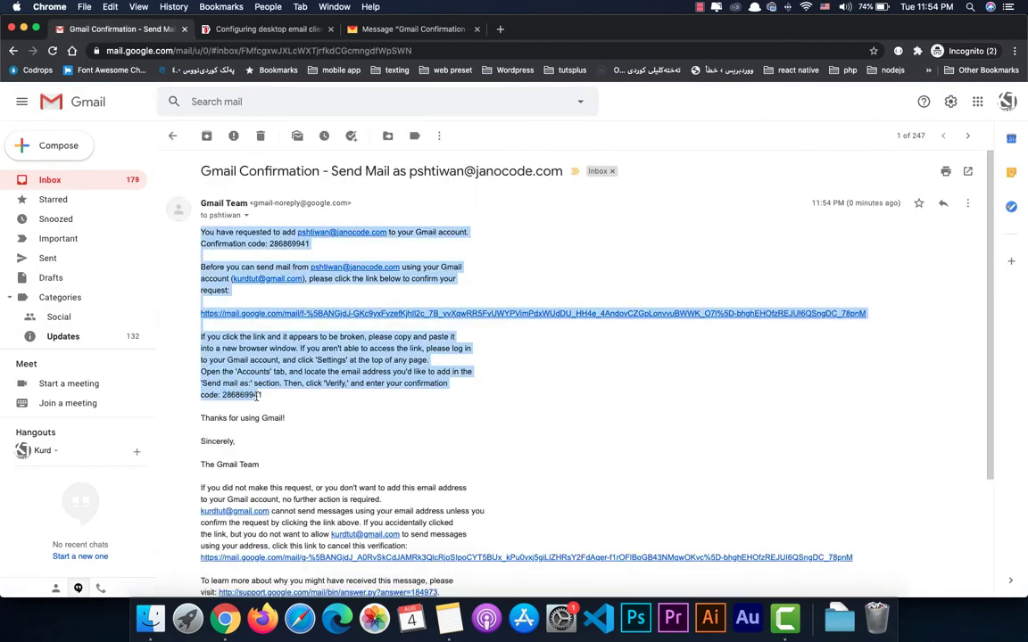
double_click(241, 396)
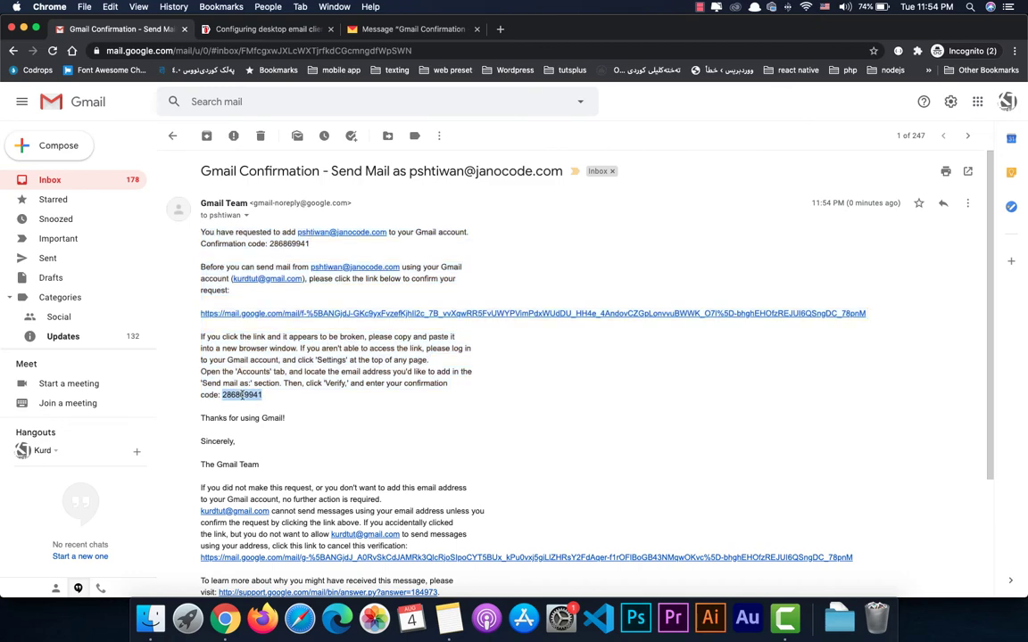
key(super+c)
key(super+grave)
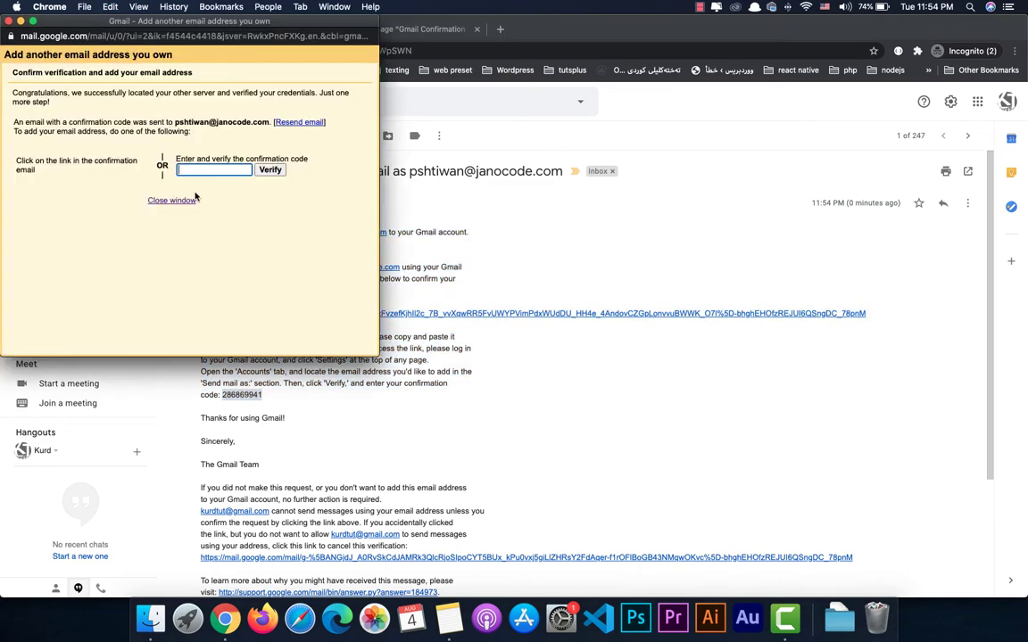
Paste the confirmation code, verify the send-as address, and go back to the inbox.
click(178, 177)
key(super+v)
click(270, 170)
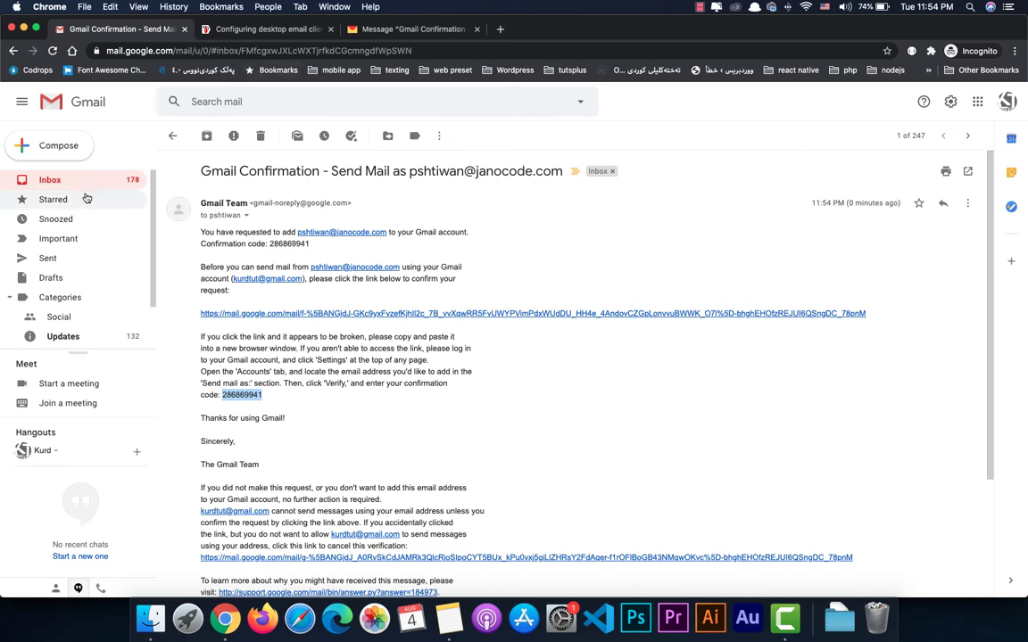
click(80, 183)
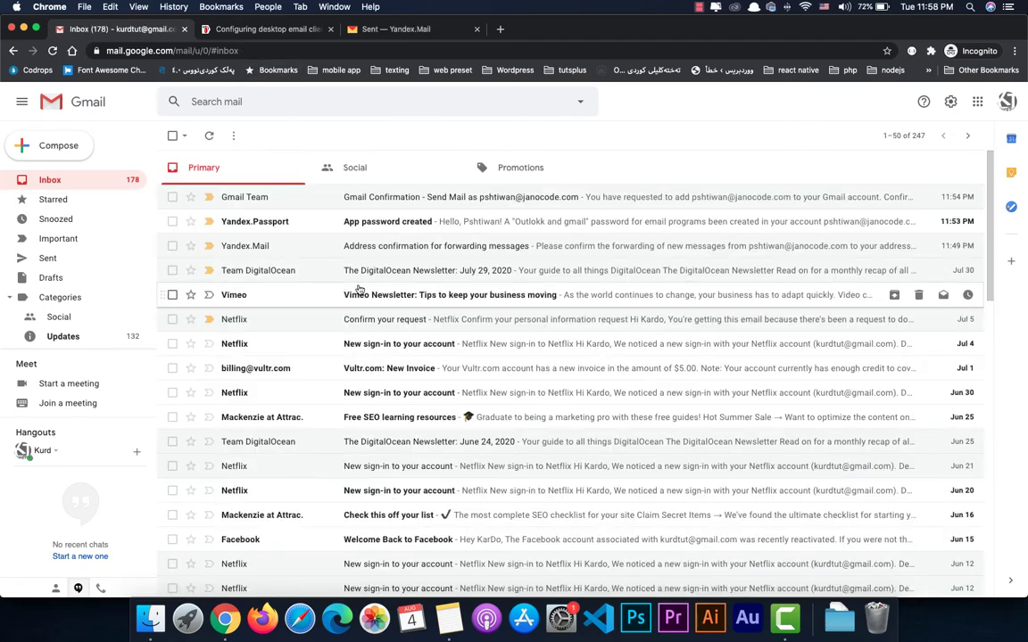
Compose a new message from the domain address to the suggested Gmail contact.
click(55, 148)
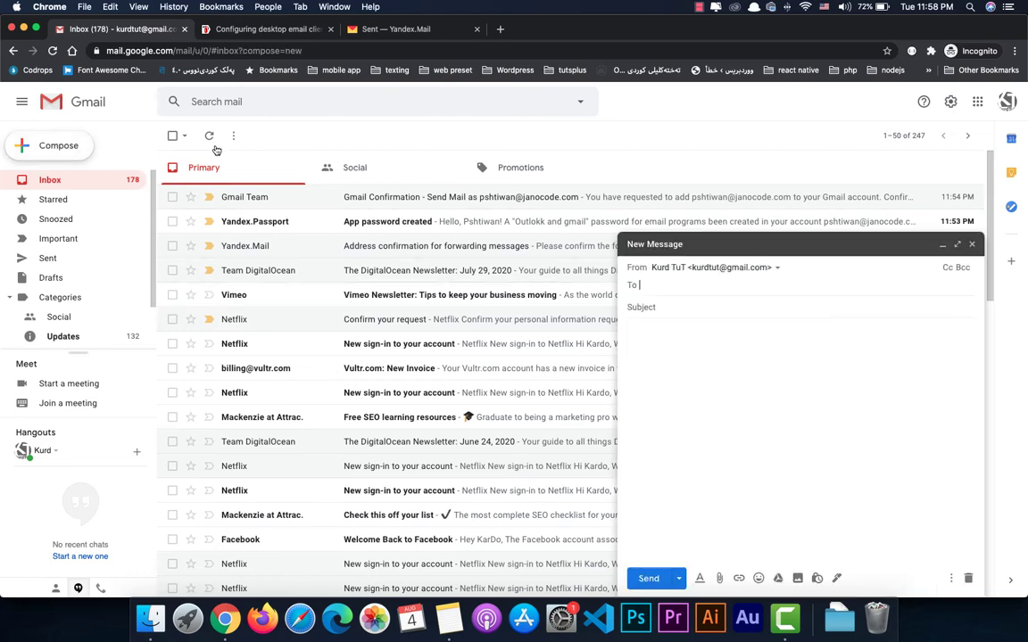
click(665, 268)
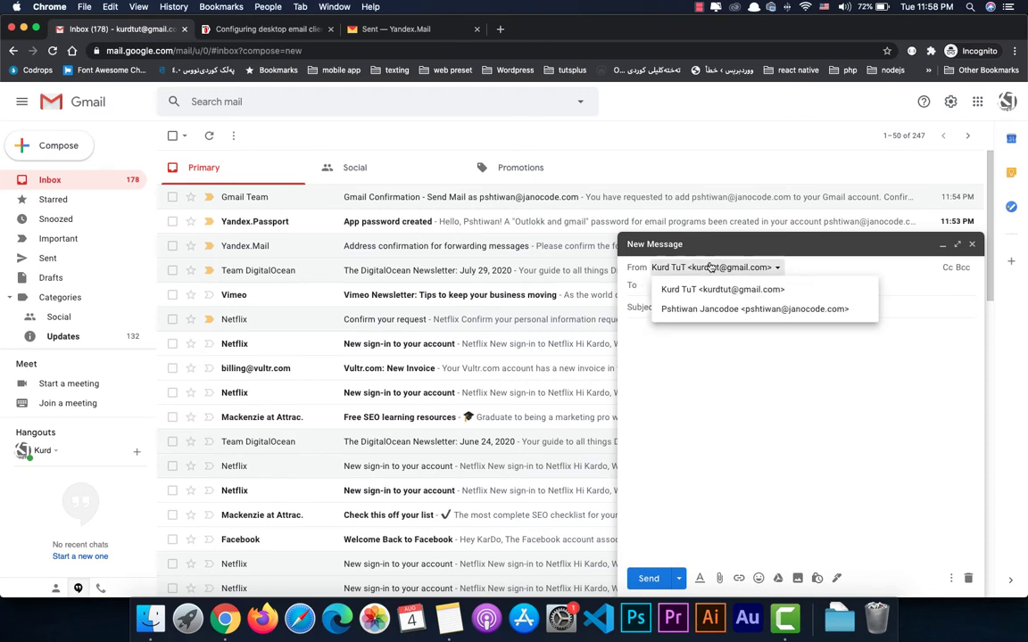
click(730, 308)
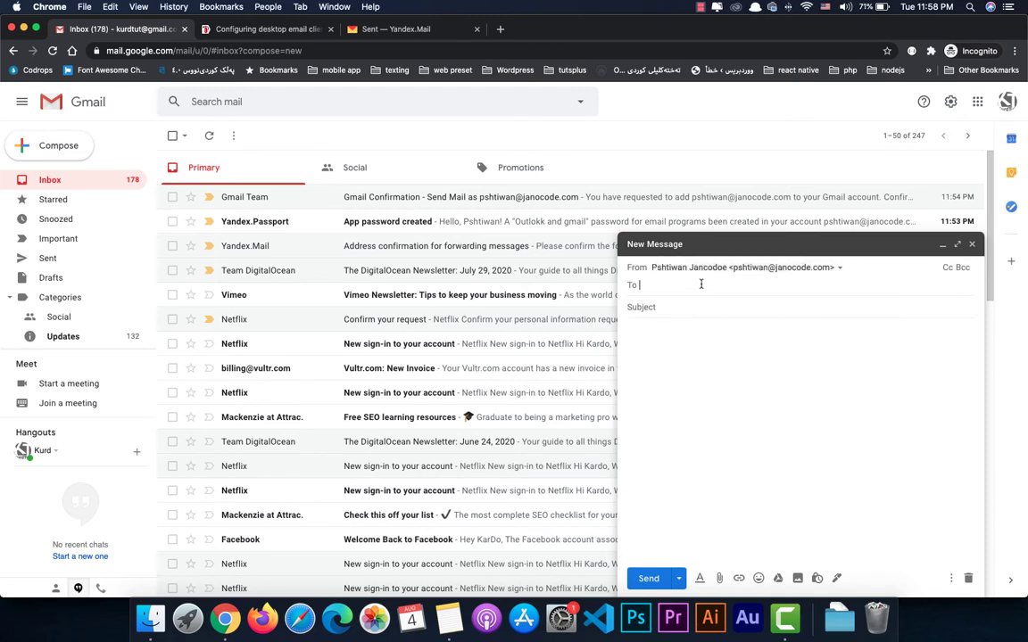
text(kal)
key(BackSpace)
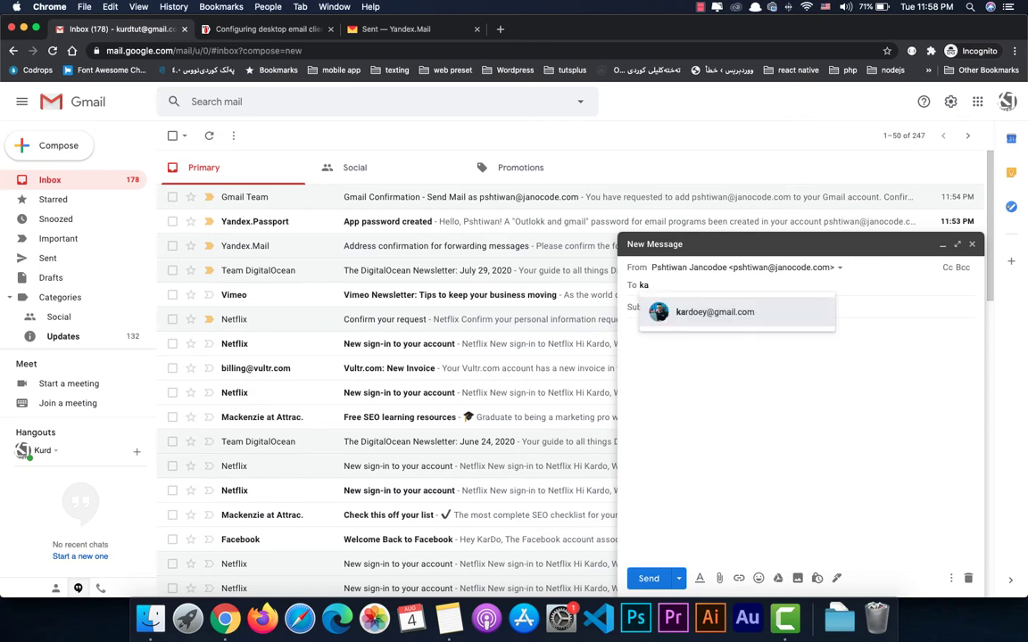
key(Tab)
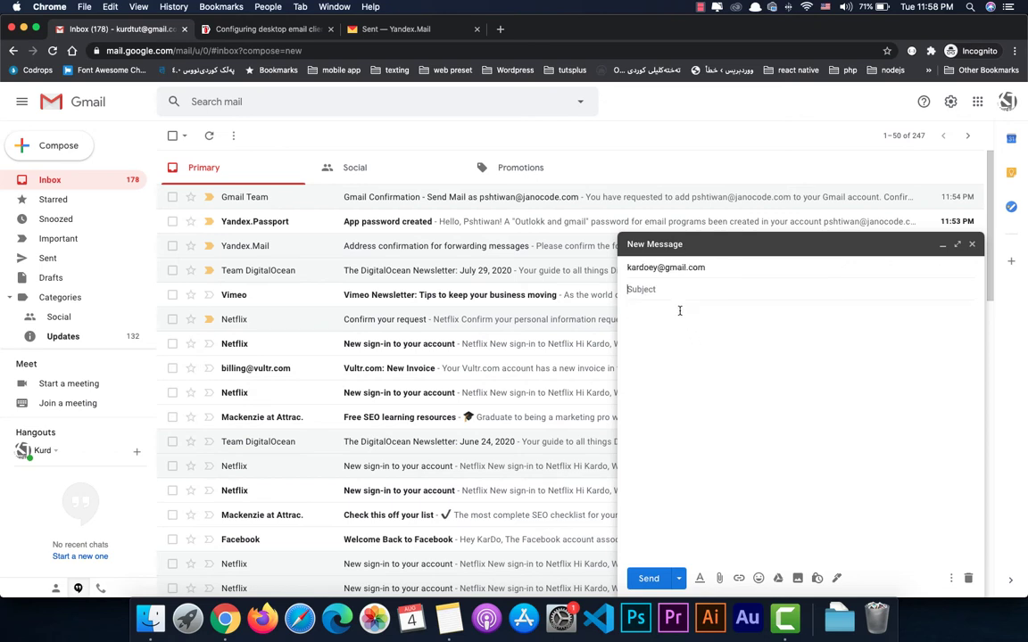
Add subject 'Hello' and body 'How are you?', then send the message.
text(Hello)
key(Tab)
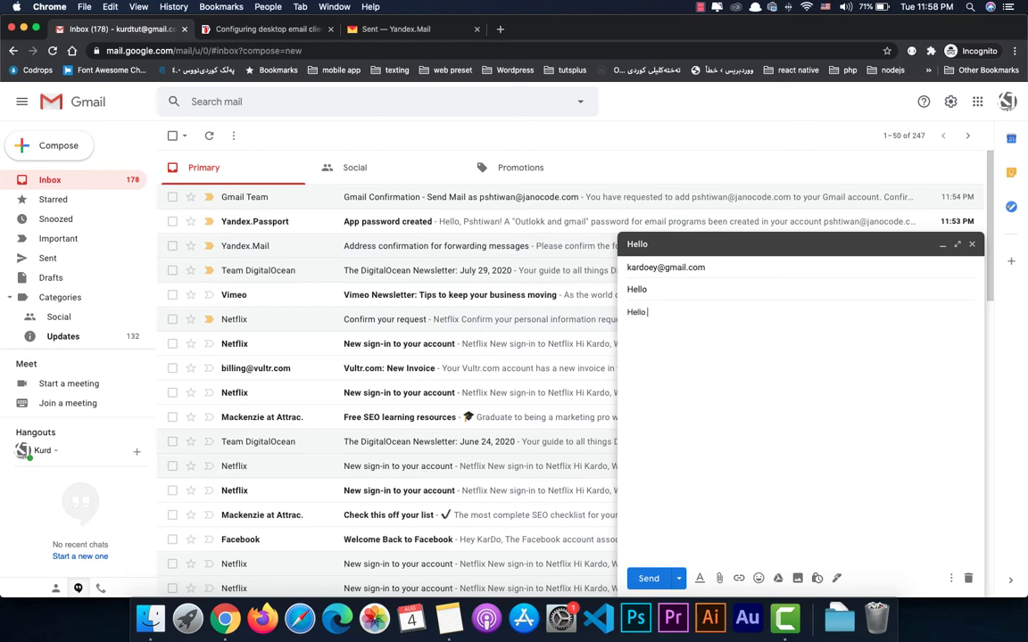
text(Hop)
key(BackSpace)
key(Tab)
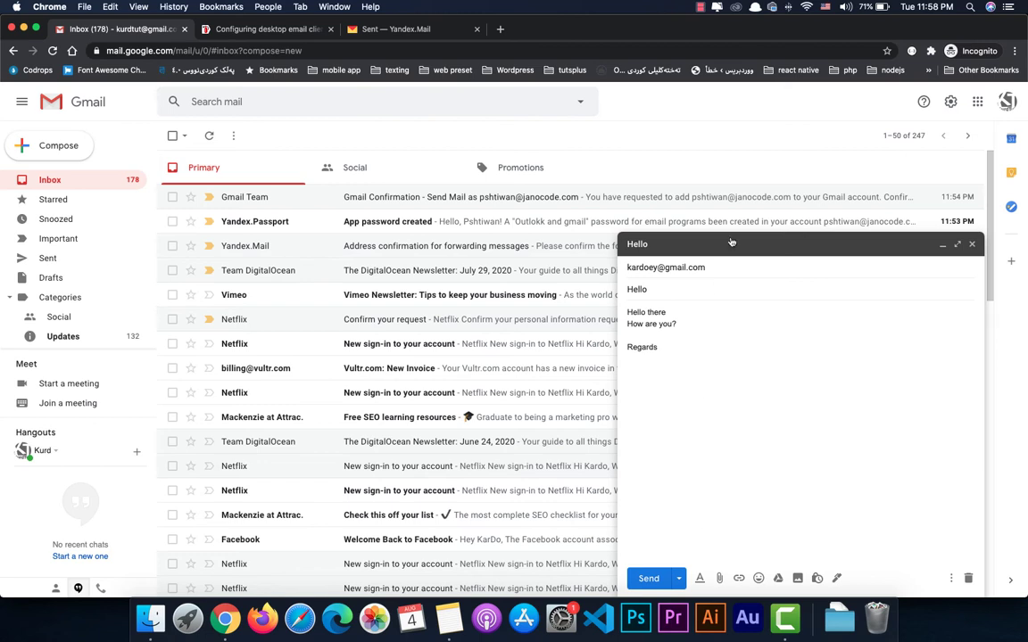
click(731, 269)
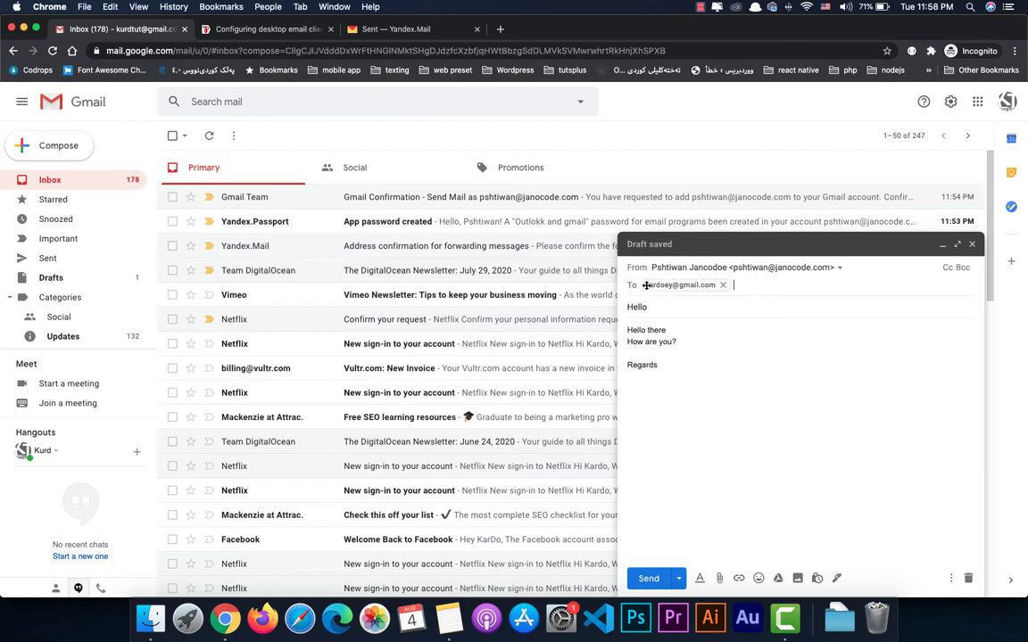
click(650, 580)
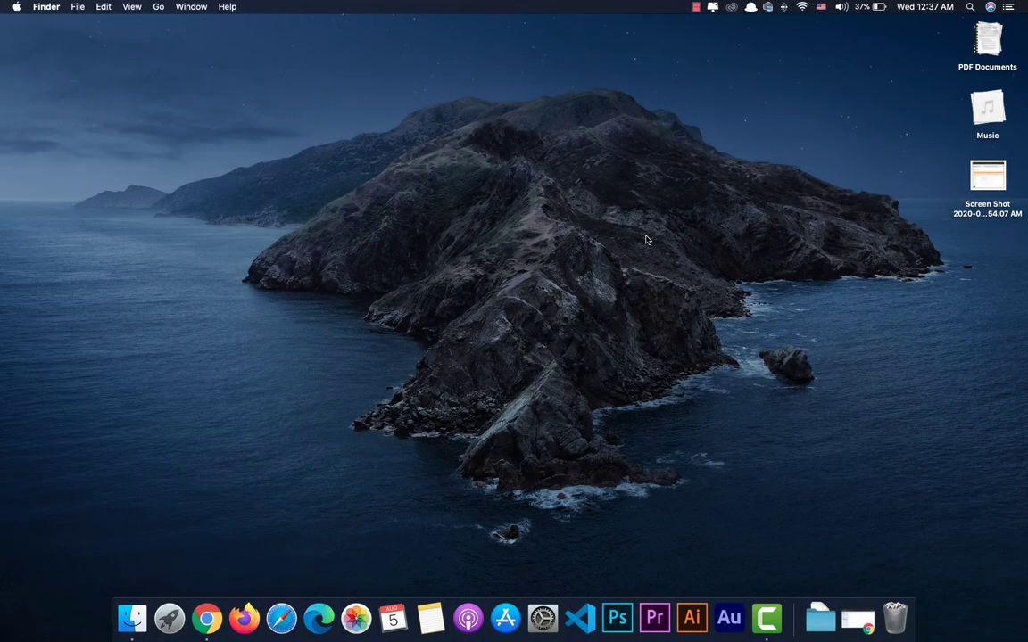
Launch Microsoft Outlook from the Alfred launcher by searching 'out'.
key(alt+space)
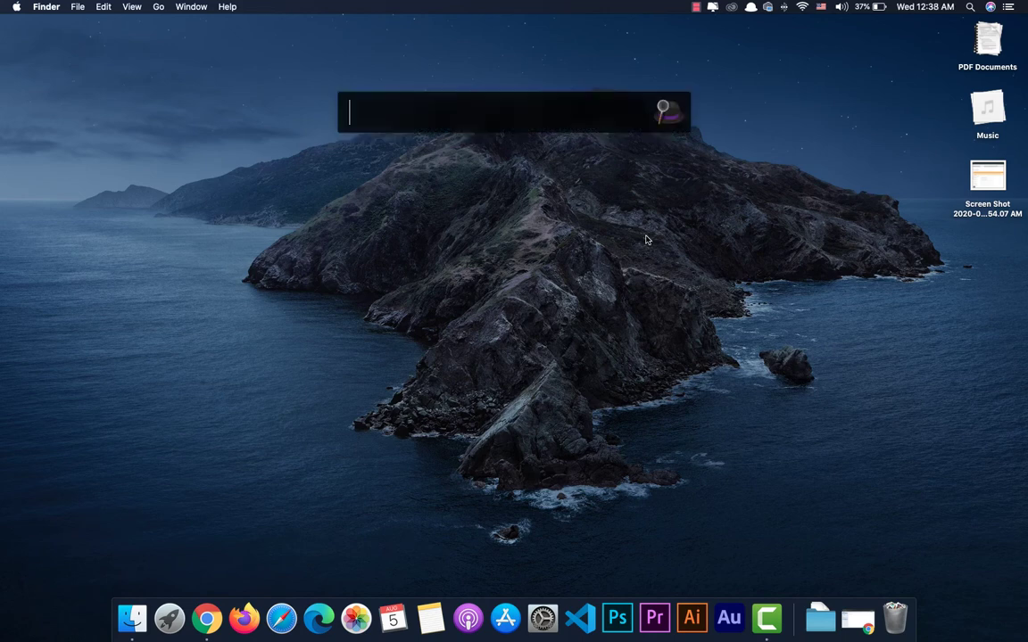
text(out)
key(Return)
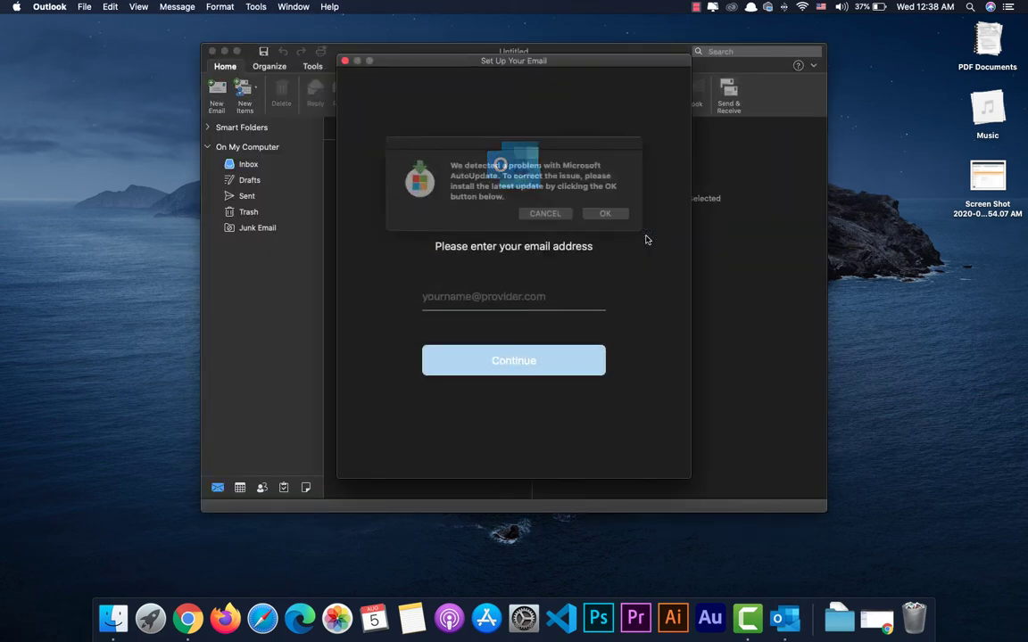
Dismiss the update alert and setup window, then open Outlook Preferences > Accounts.
click(539, 216)
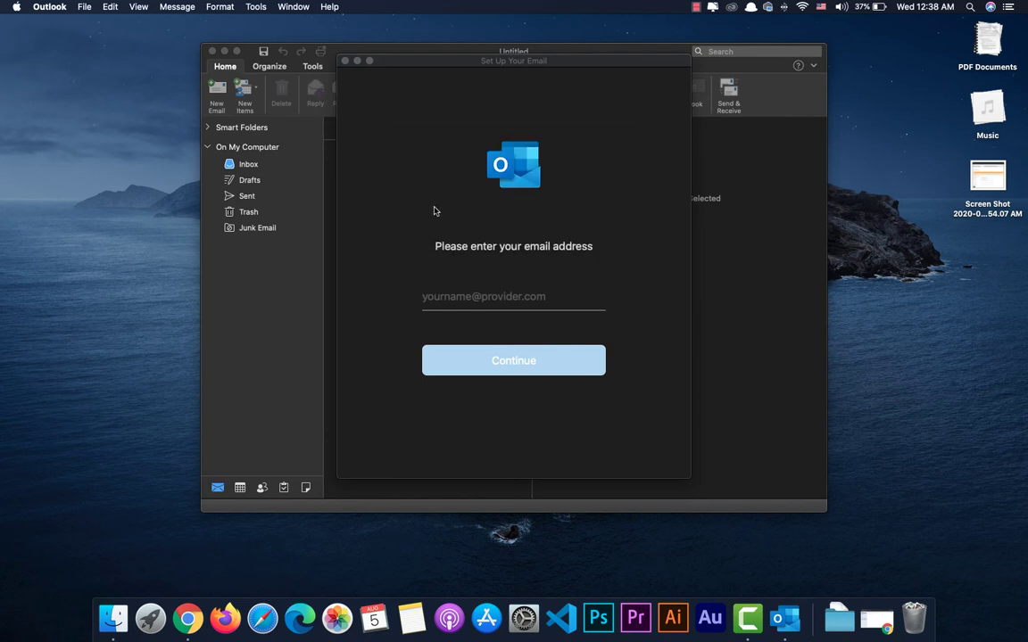
click(345, 61)
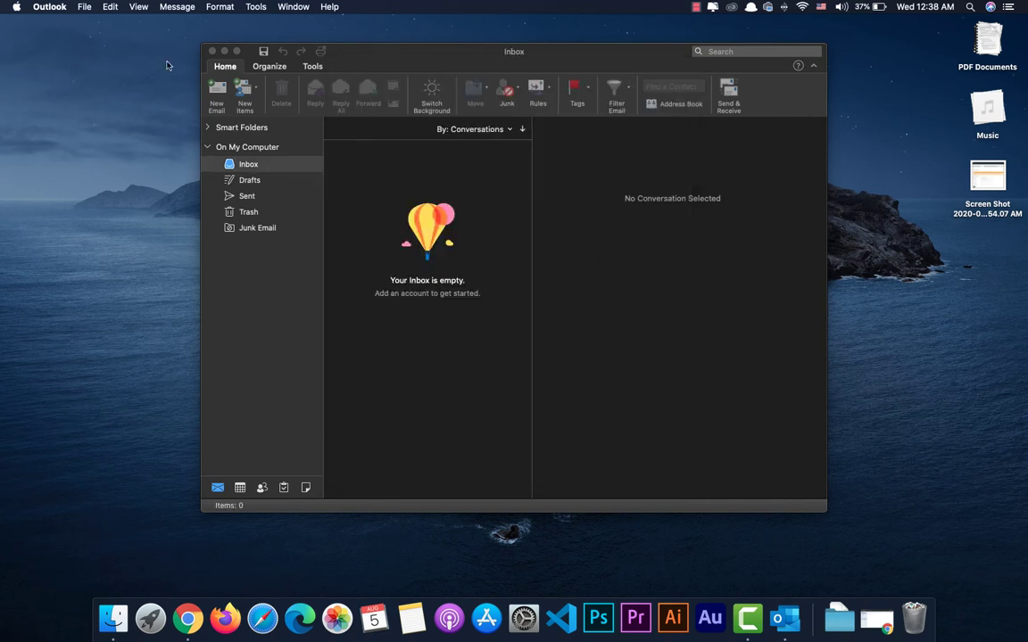
click(49, 7)
click(67, 42)
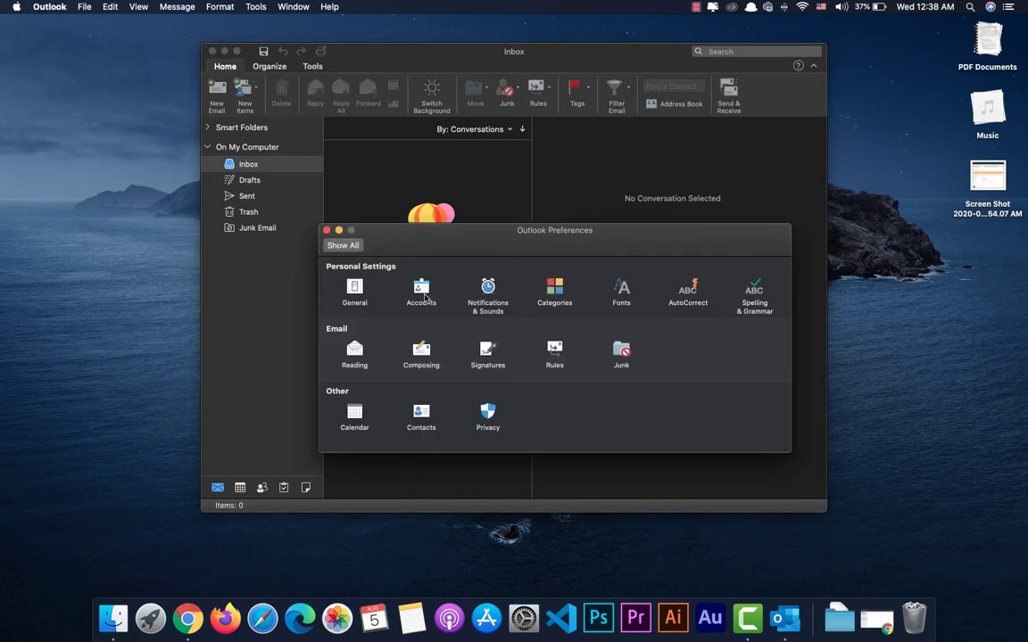
click(422, 294)
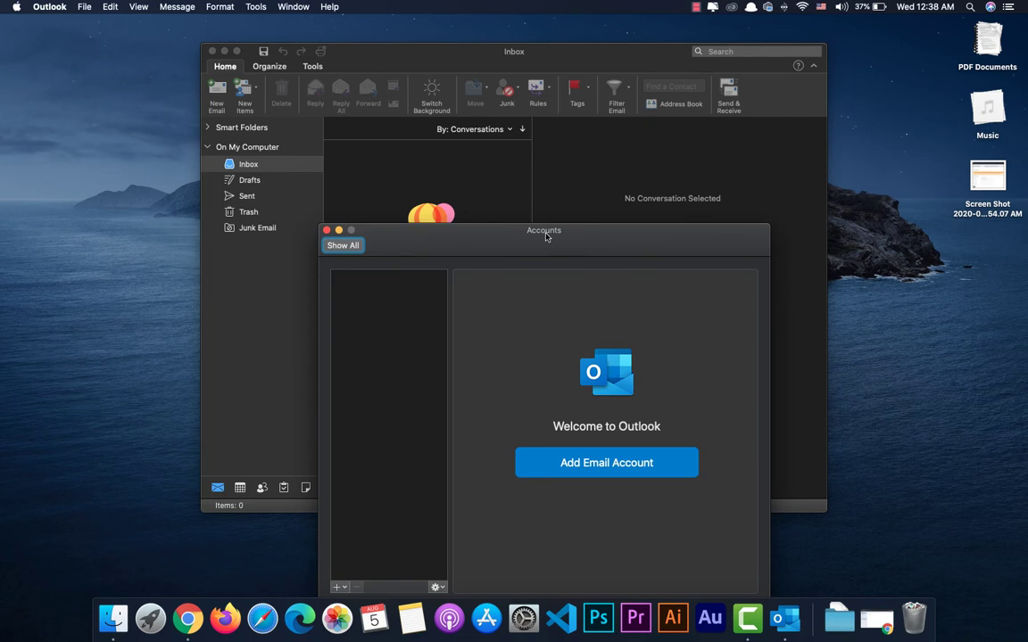
drag(493, 230, 499, 86)
Add a new email account with the Yandex domain address and continue to IMAP setup.
click(584, 330)
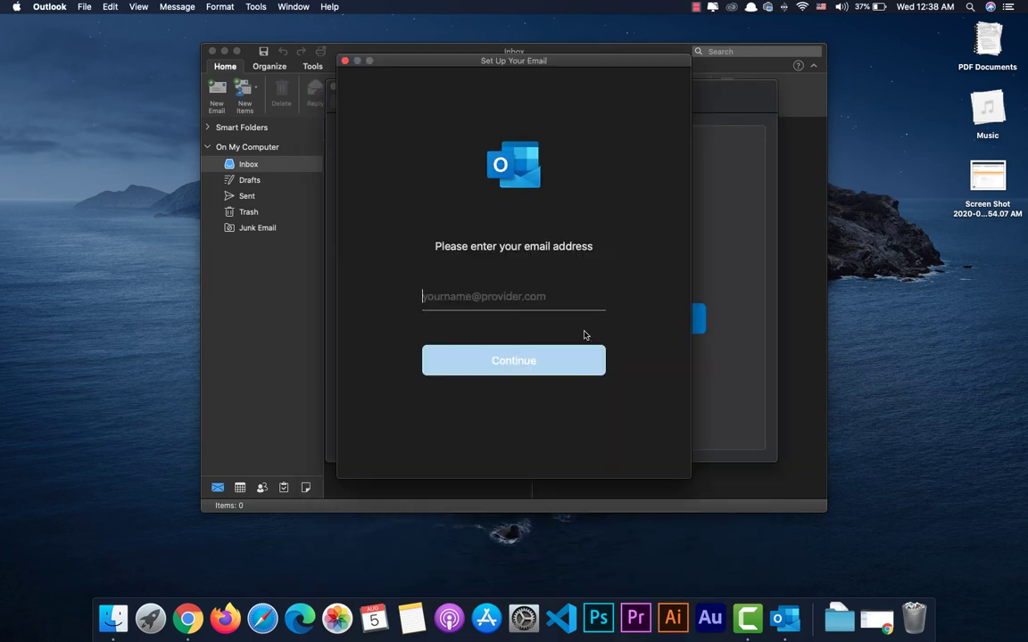
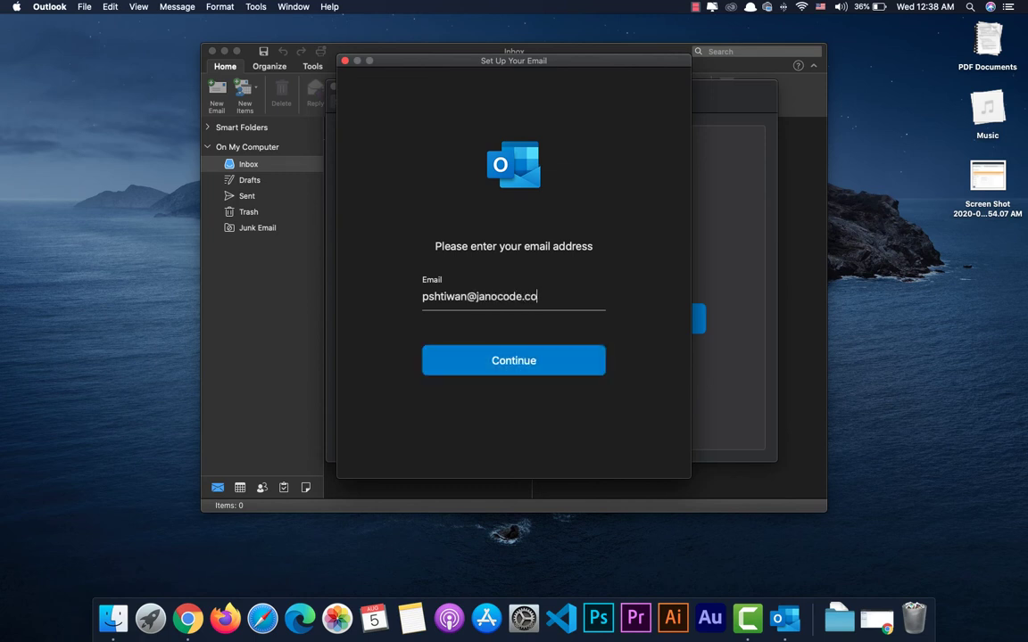
key(super+a)
click(526, 361)
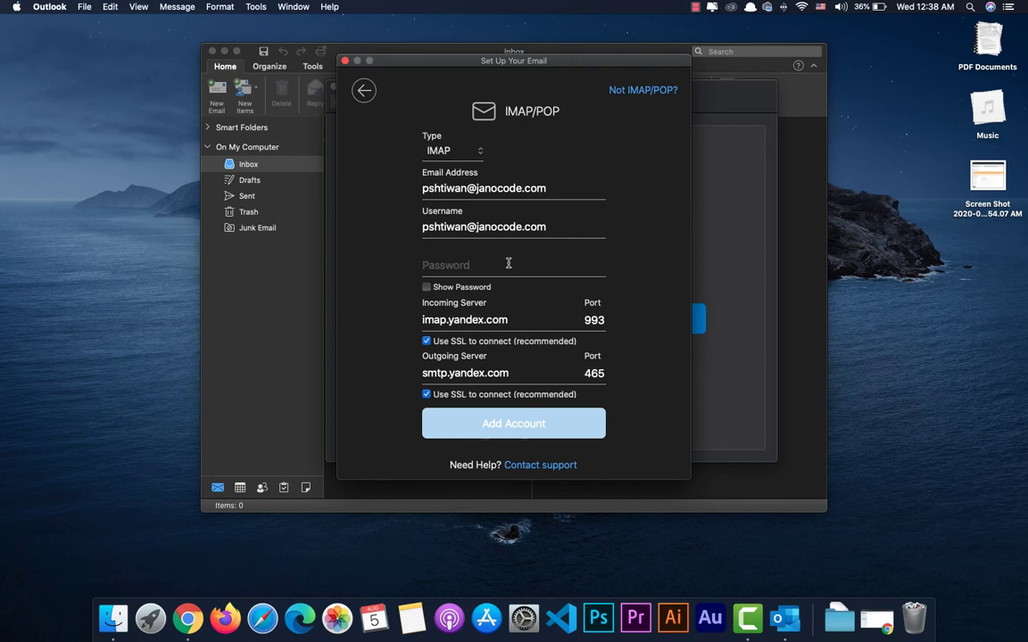
Open the App passwords list in Yandex Passport via the account menu's Account management.
click(186, 627)
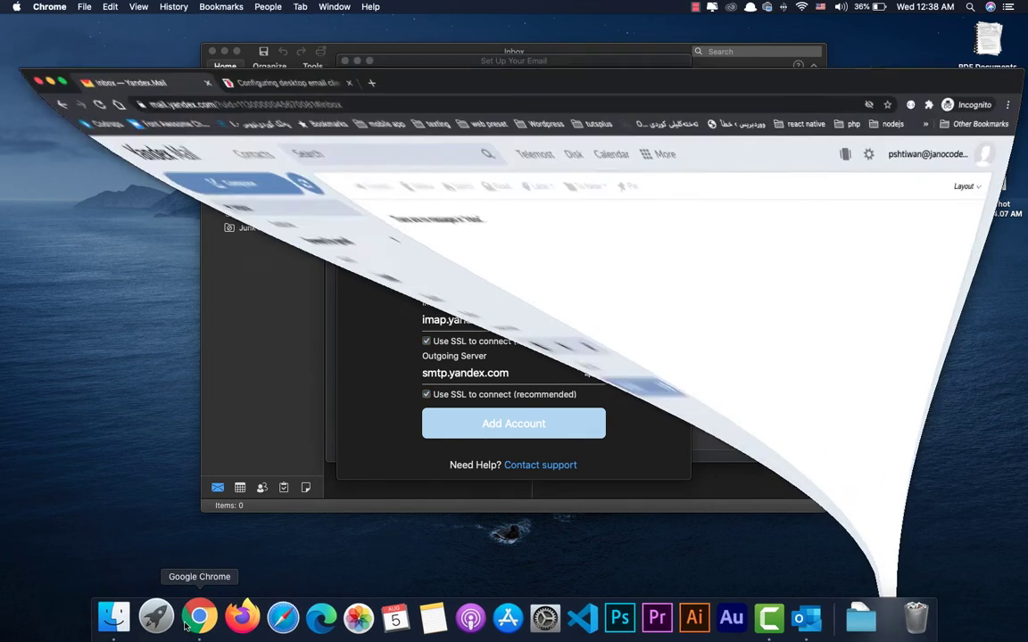
click(995, 108)
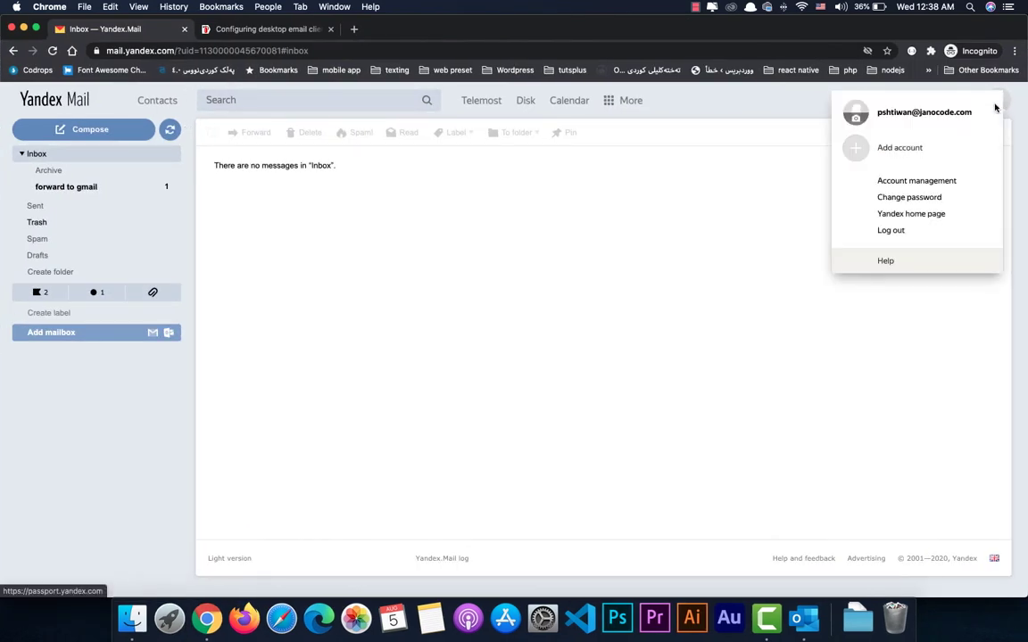
click(906, 182)
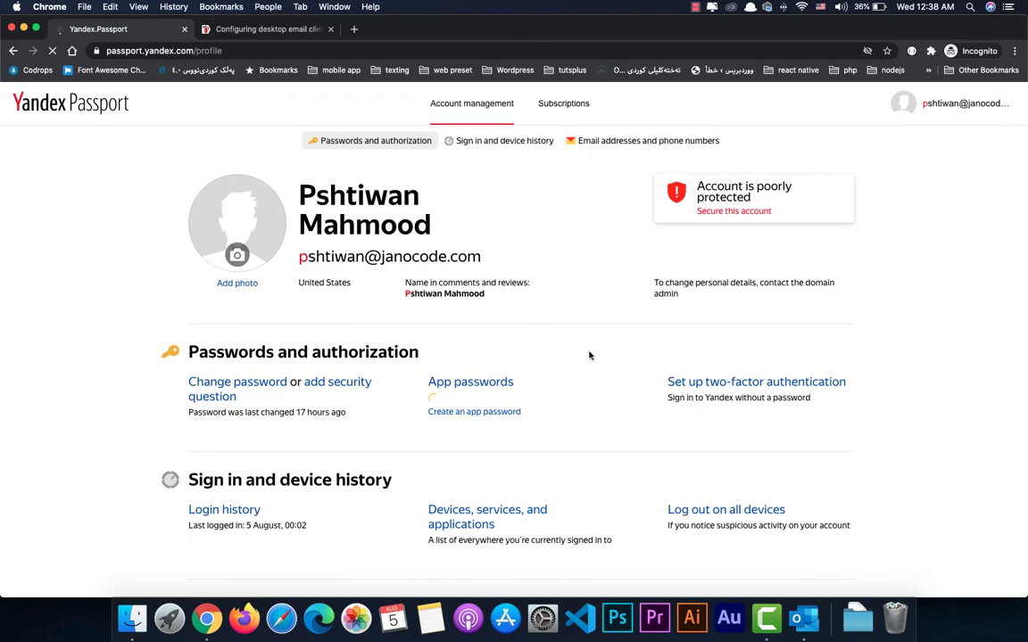
click(470, 382)
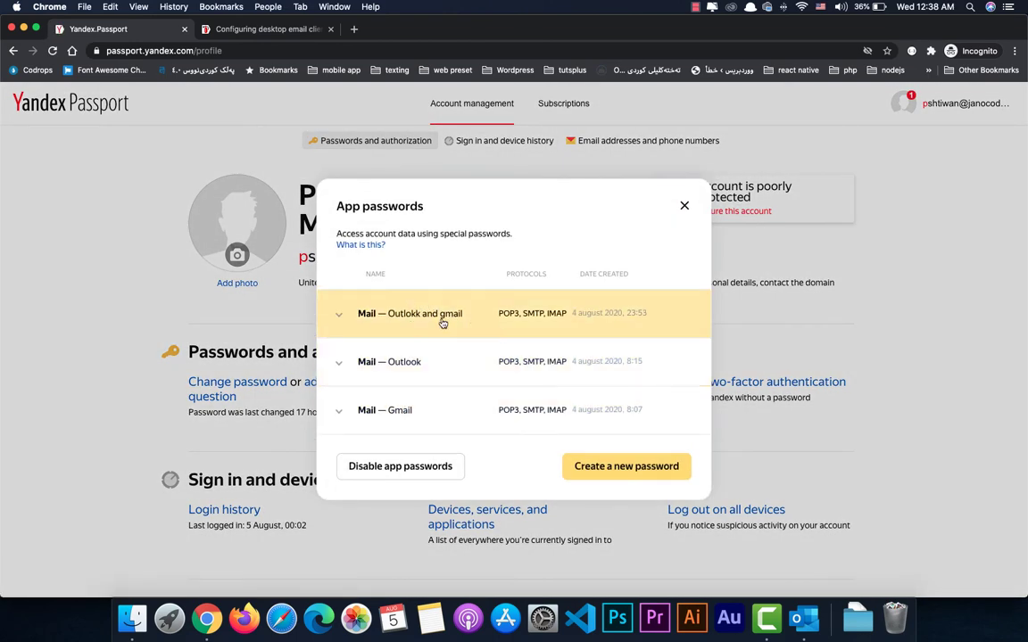
click(430, 618)
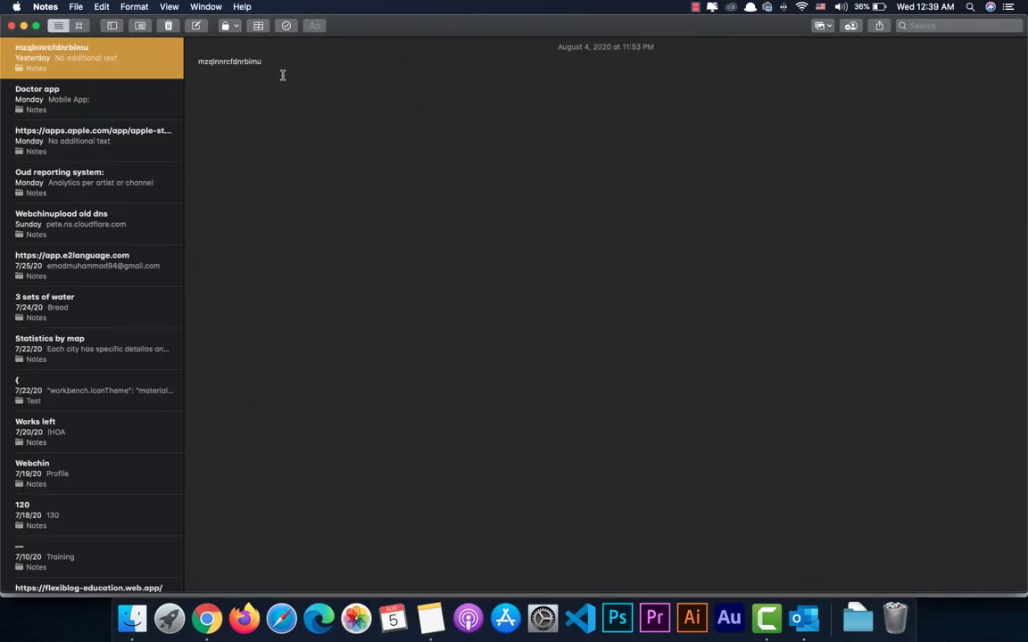
Copy the app password from the top Notes note and bring Outlook's setup form forward.
click(282, 73)
key(super+a)
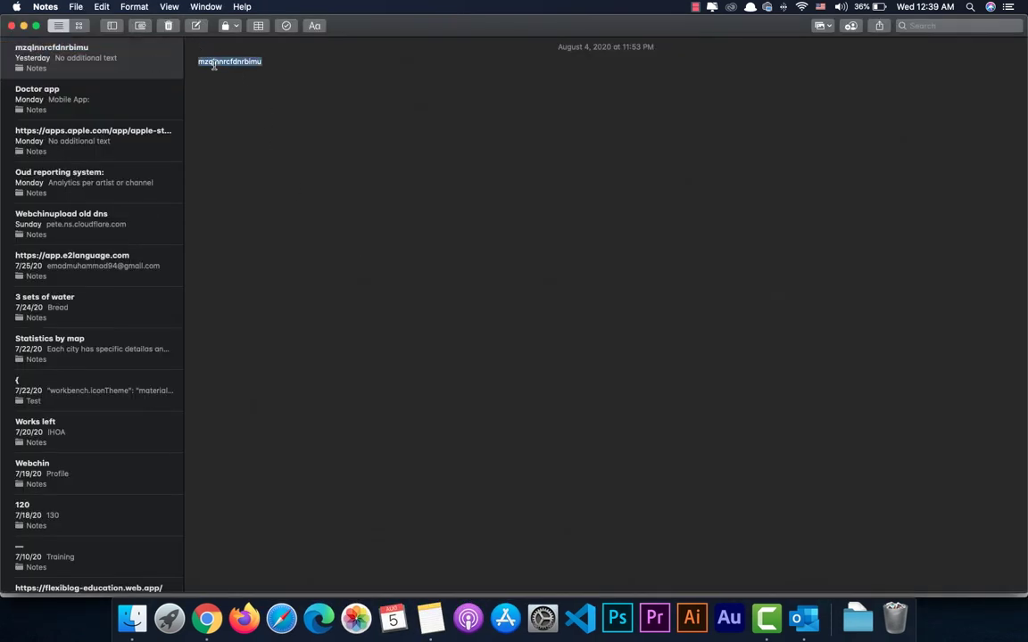
right_click(214, 68)
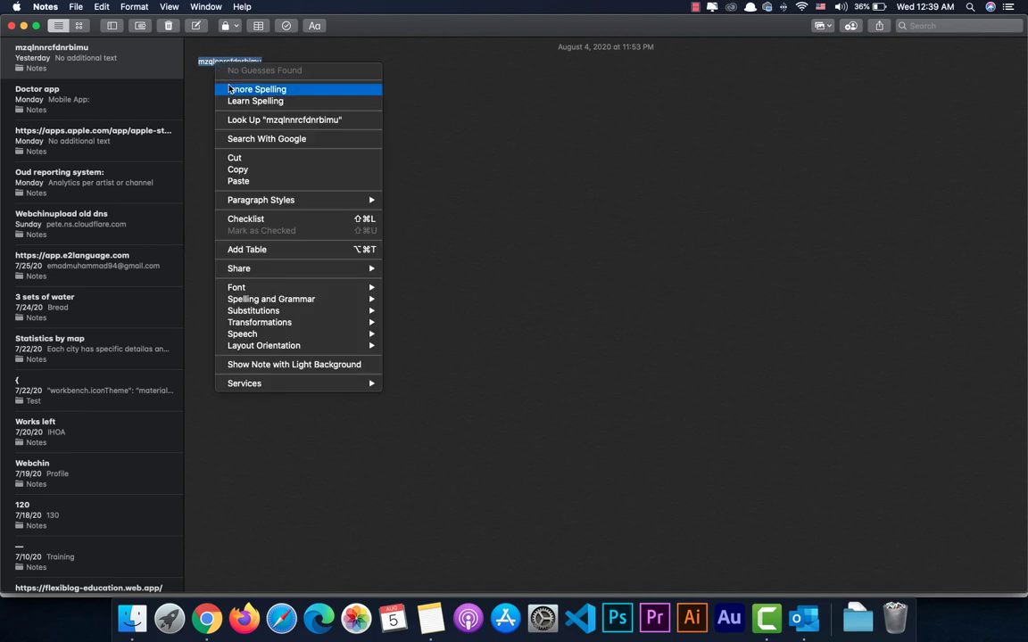
click(219, 156)
click(804, 618)
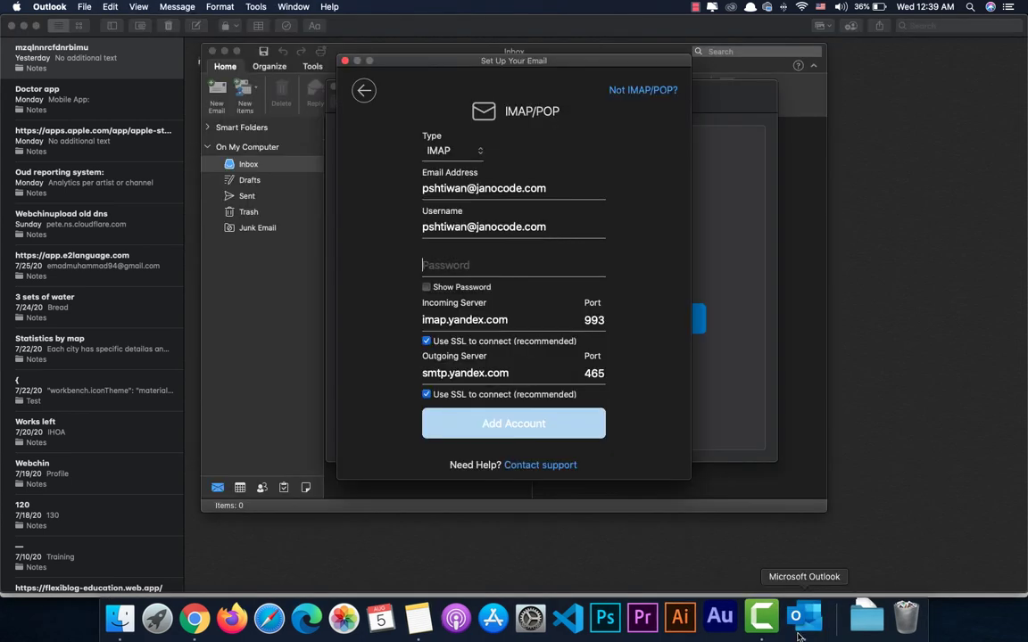
click(24, 26)
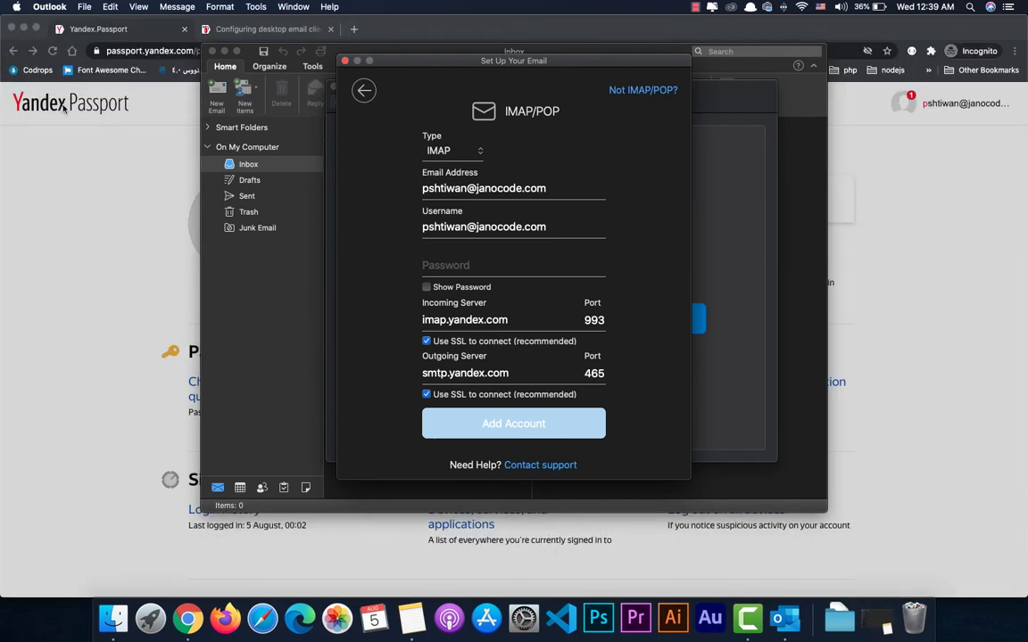
key(super+v)
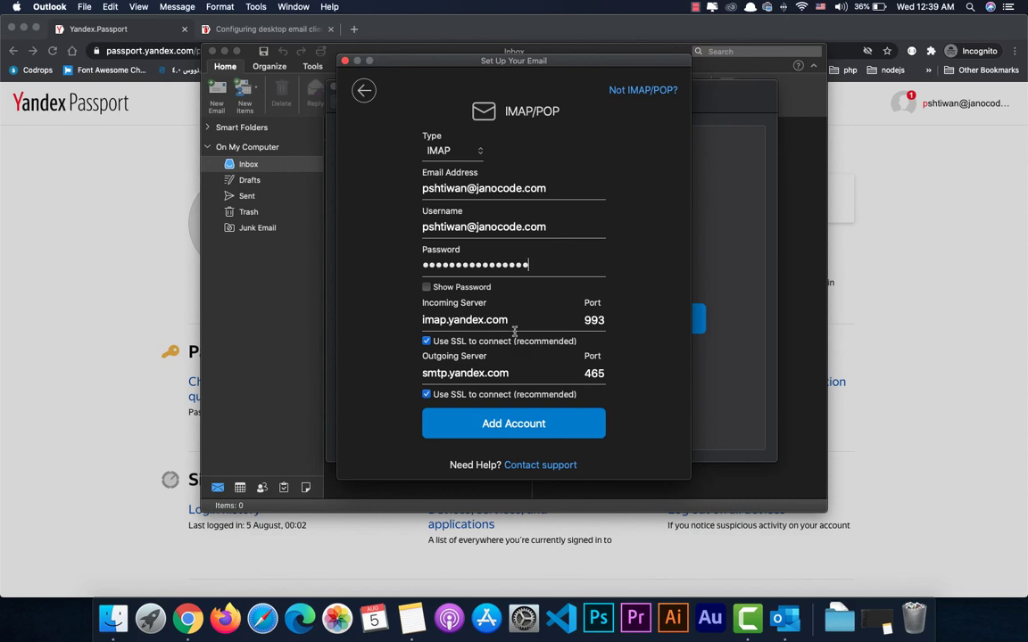
click(100, 207)
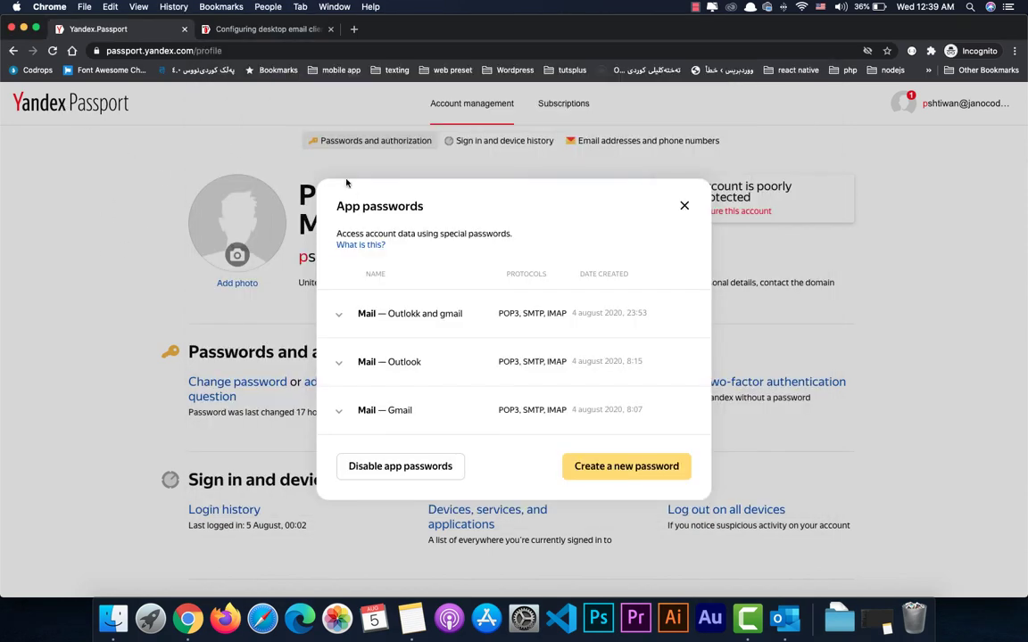
click(684, 205)
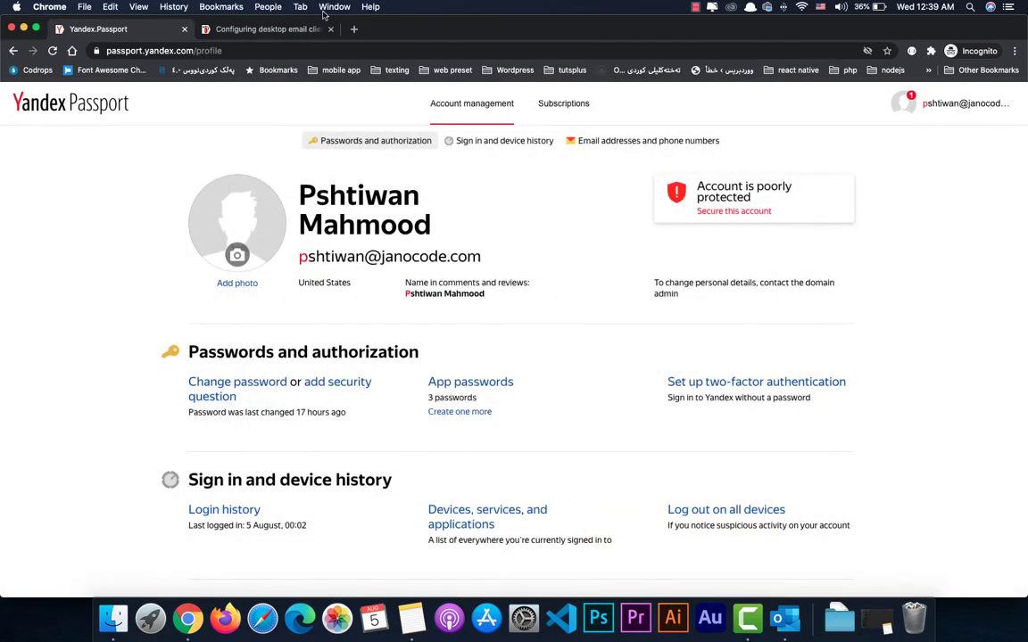
click(257, 29)
scroll(423, 264, up, 1)
scroll(420, 259, down, 1)
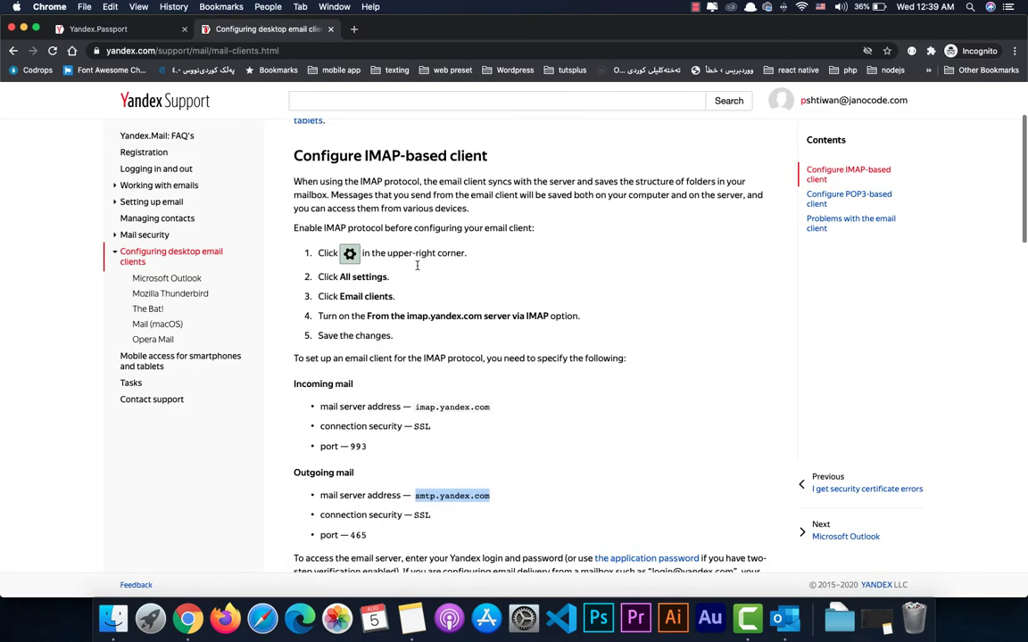
click(784, 618)
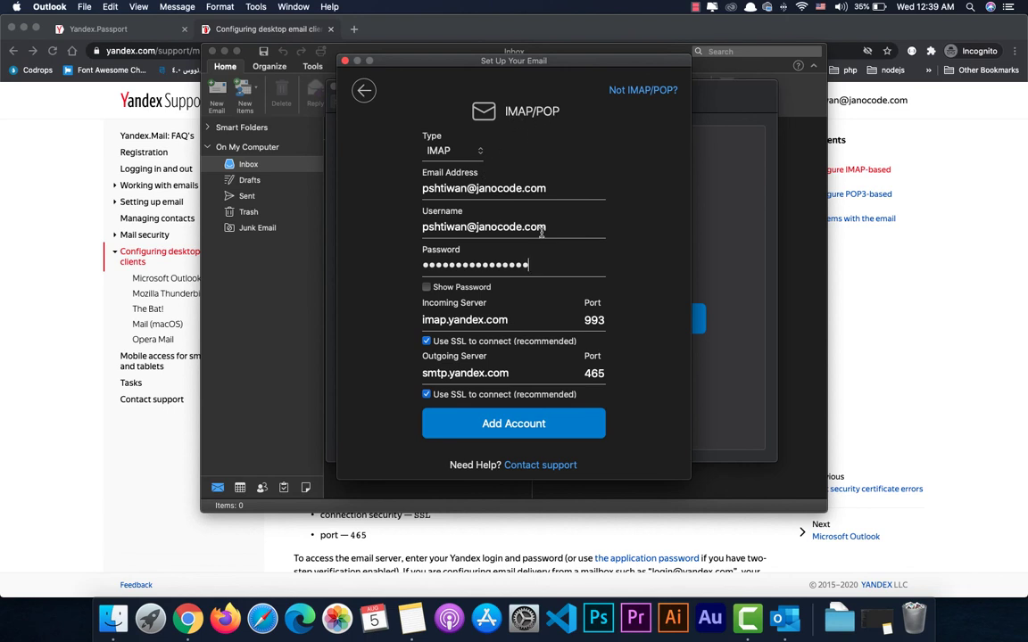
click(474, 152)
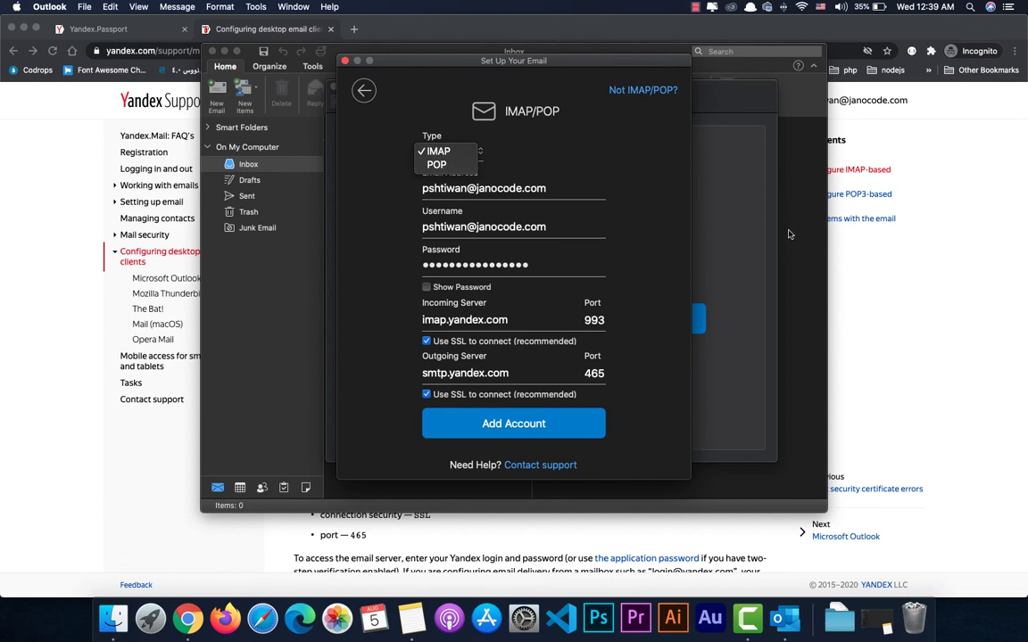
click(767, 248)
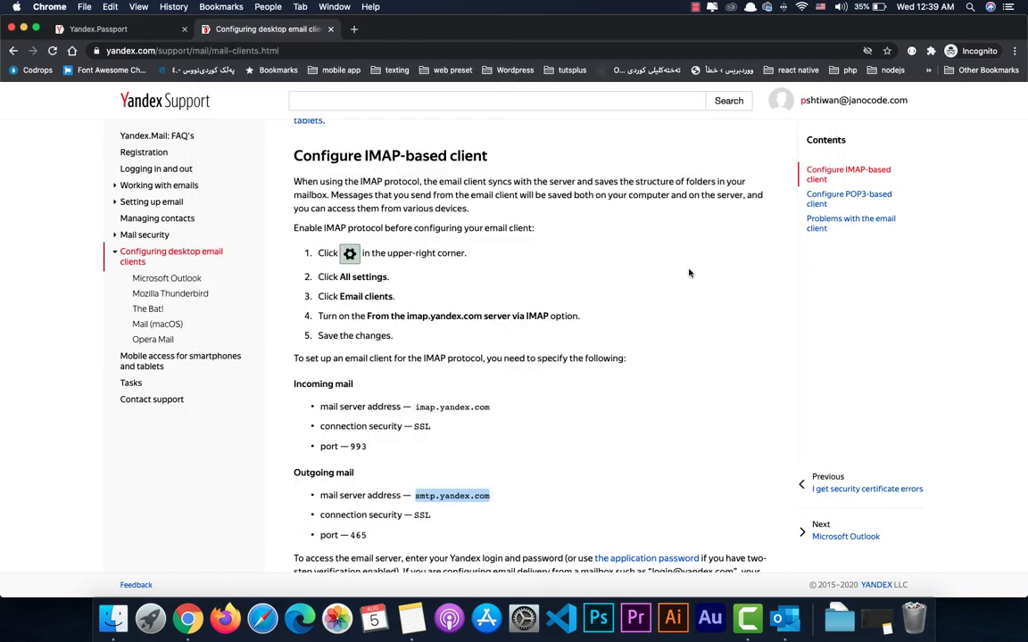
scroll(406, 406, down, 2)
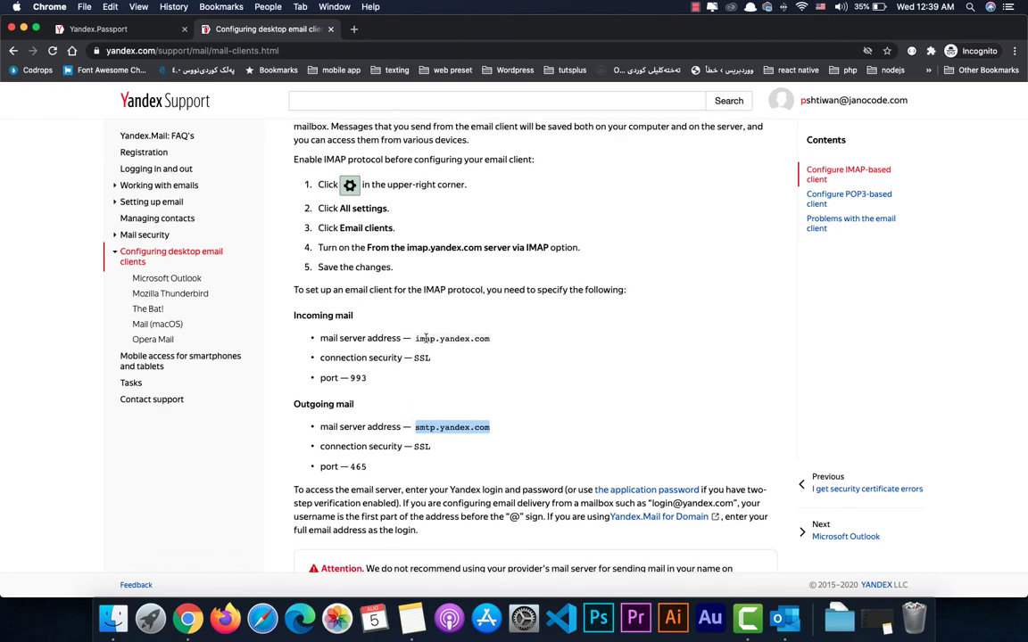
Verify imap.yandex.com port 993 and smtp.yandex.com port 465 with SSL match the guide.
click(784, 618)
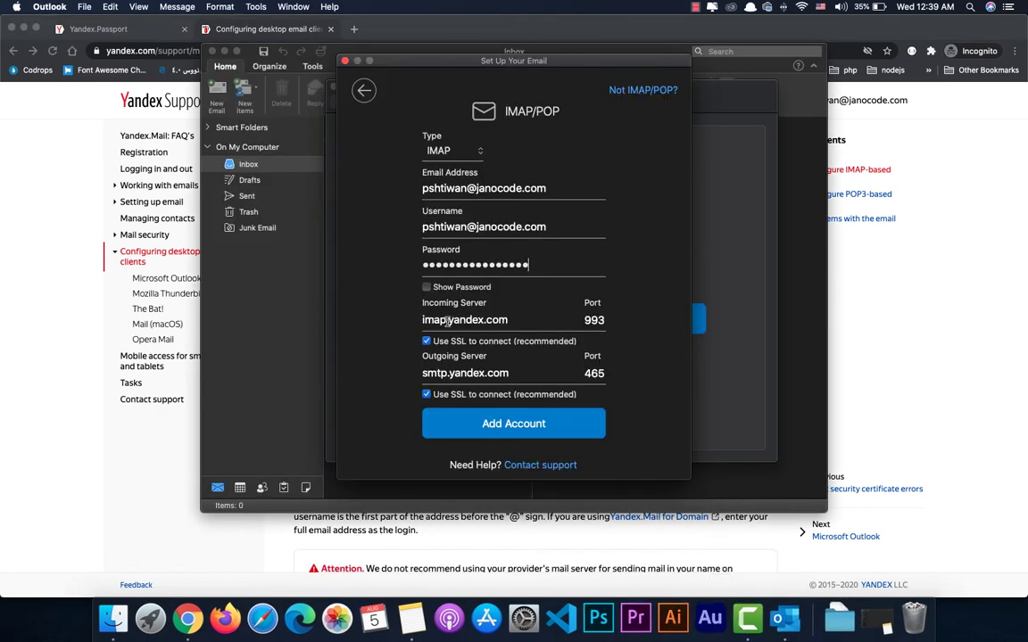
click(863, 343)
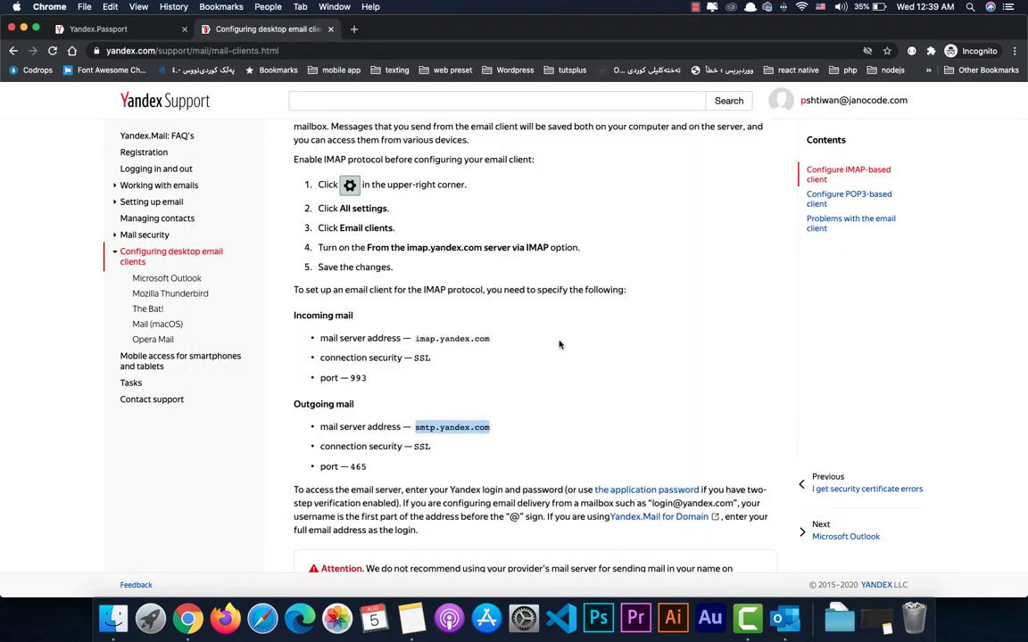
click(784, 618)
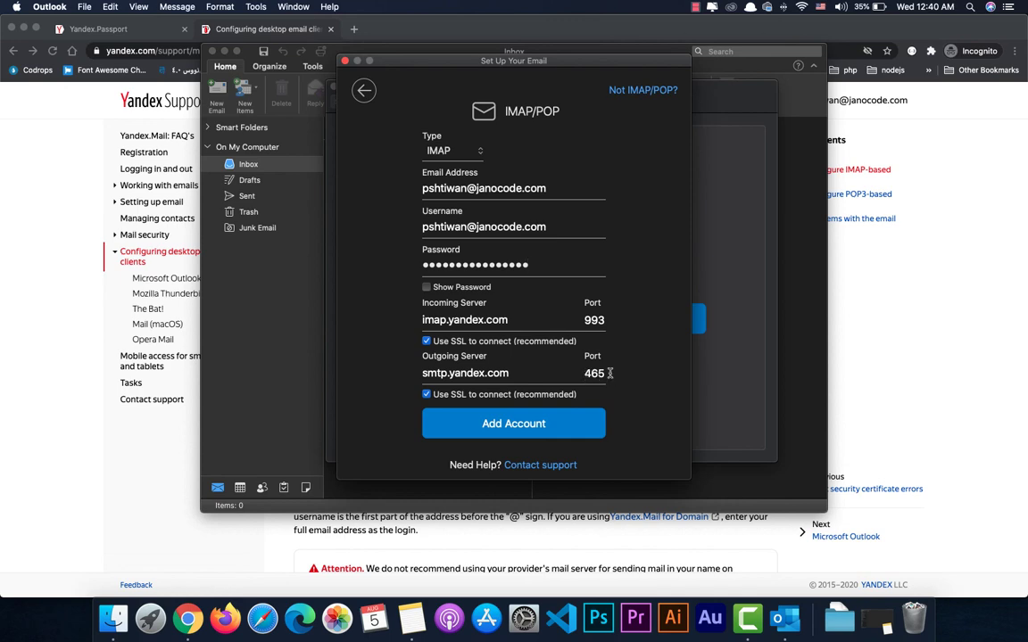
key(super+Tab)
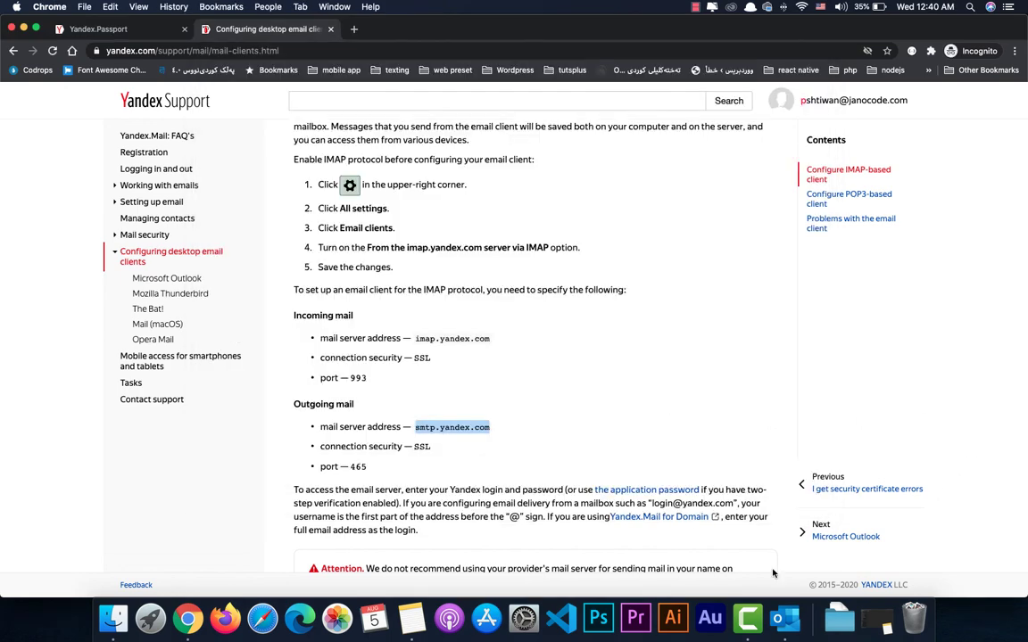
click(785, 618)
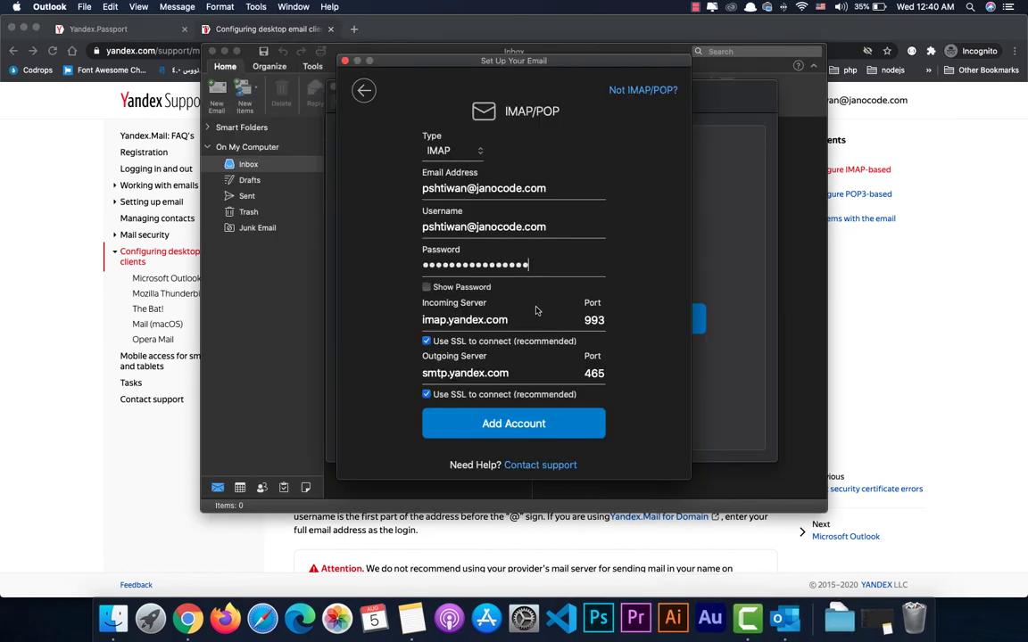
Add the Yandex domain IMAP account, close Accounts, and start a blank new email.
click(505, 426)
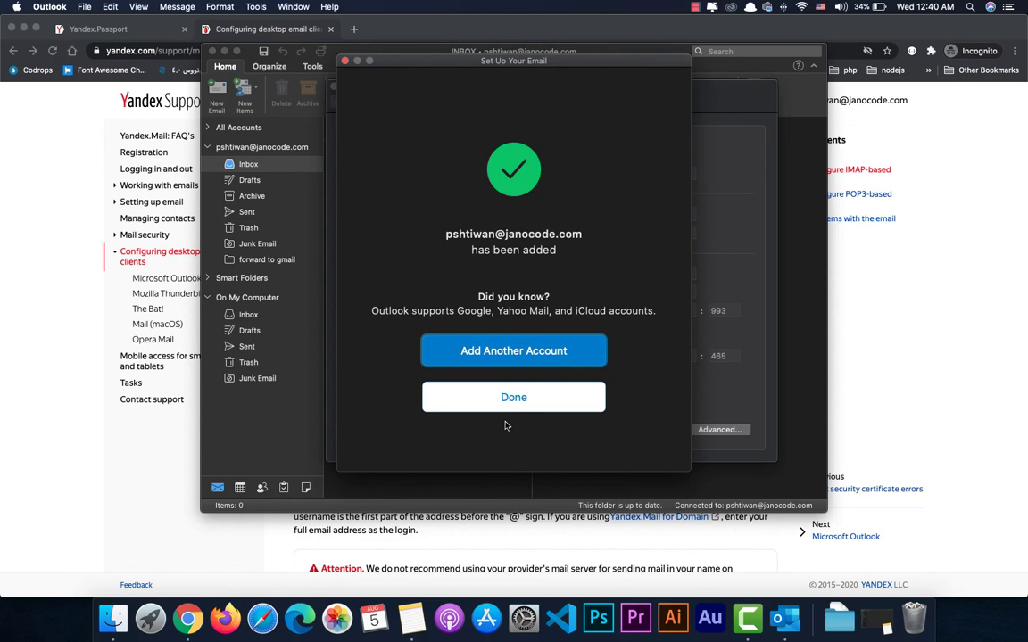
click(510, 395)
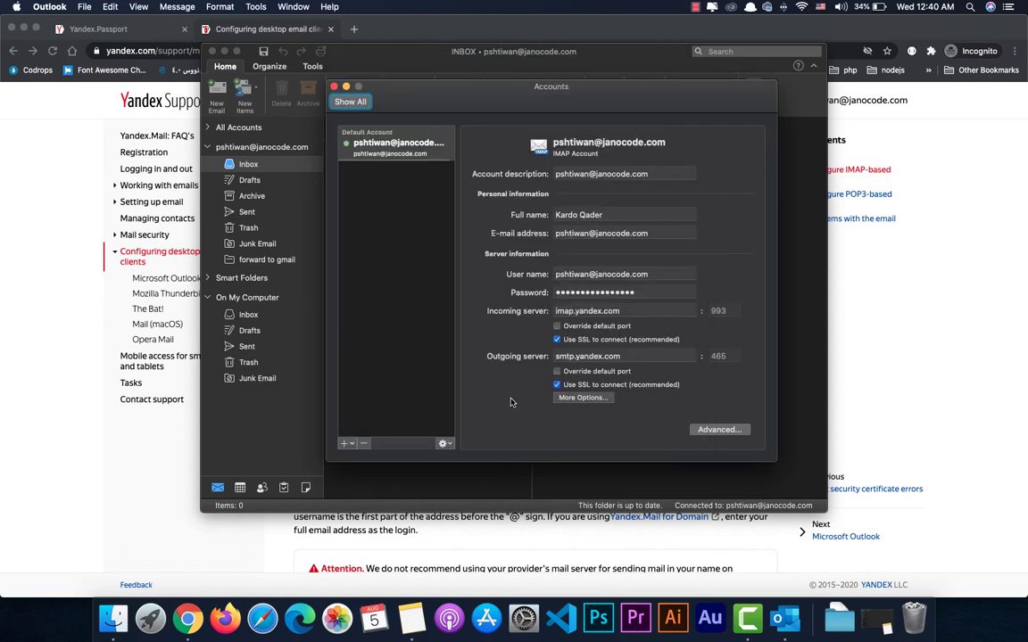
click(334, 87)
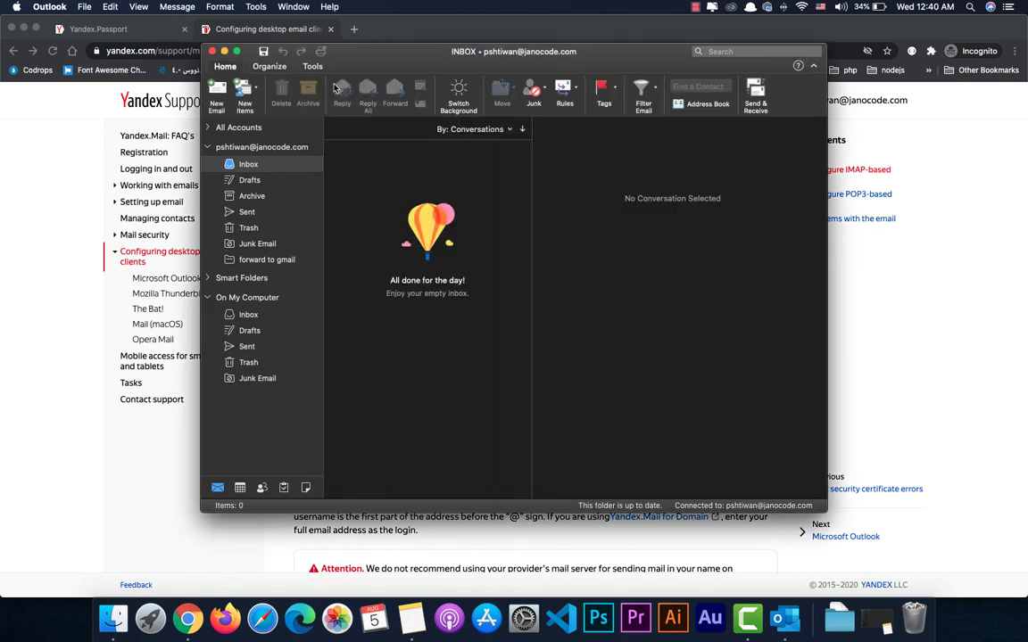
click(219, 93)
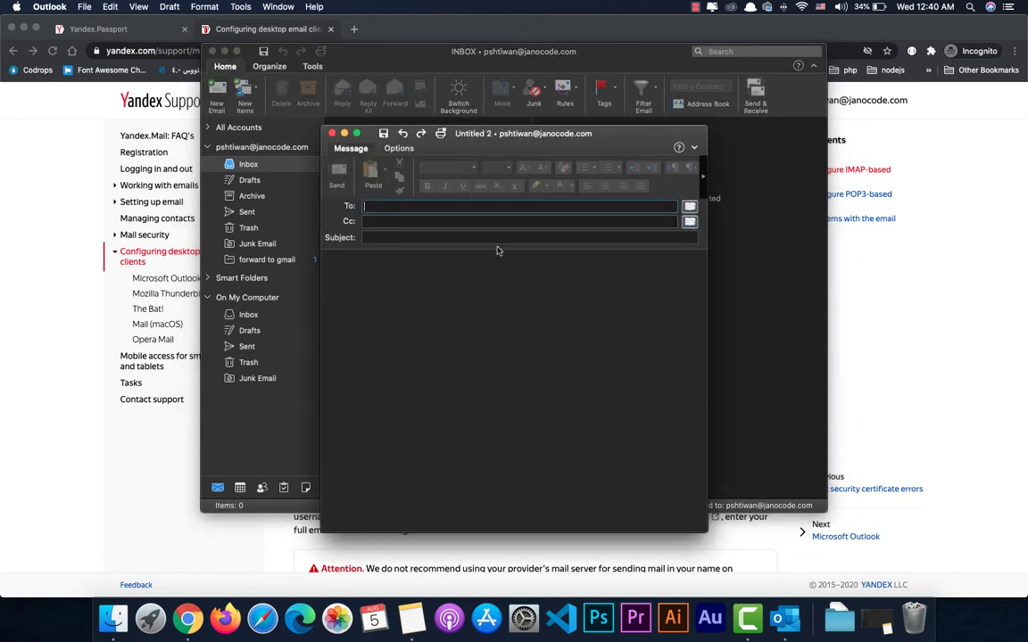